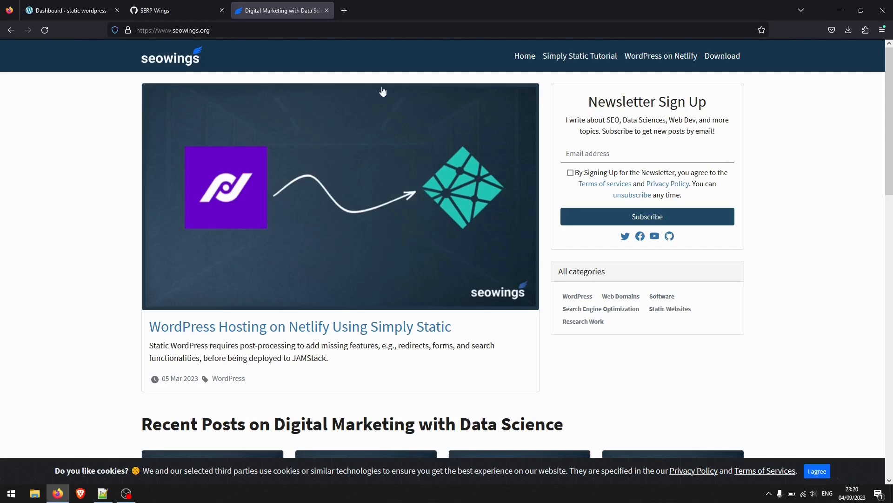
Review the simply-static-post-process repository's README for its Simply Static version support and return to the serpwings organization page.
click(164, 16)
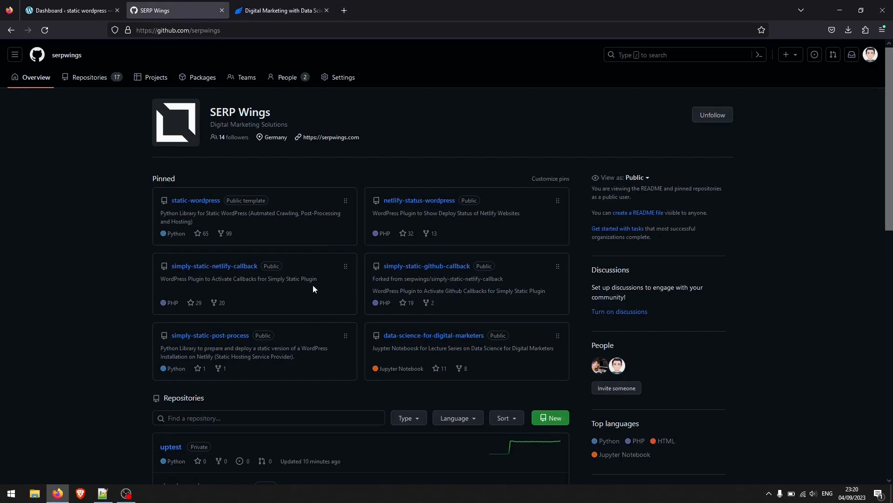
click(231, 336)
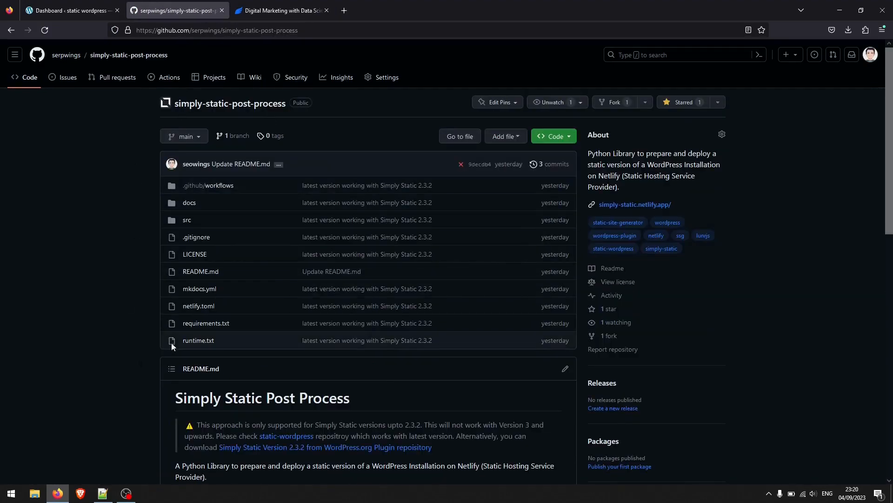
scroll(111, 283, down, 2)
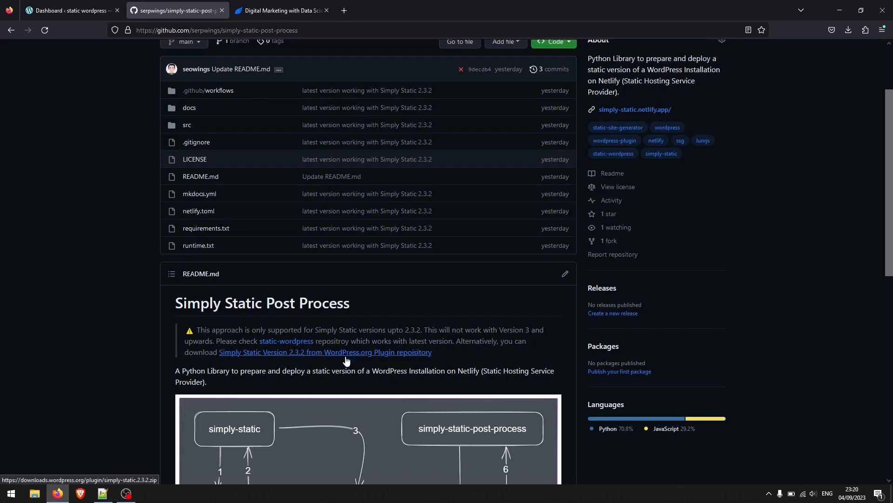
scroll(120, 145, up, 2)
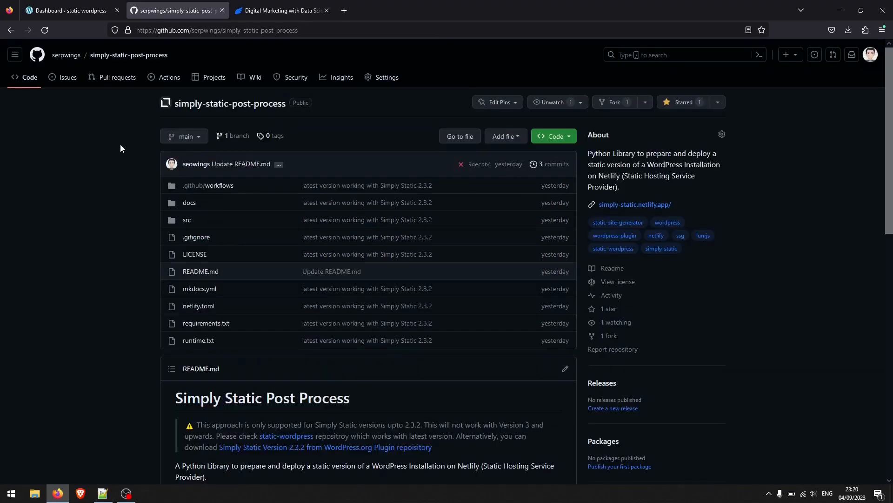
click(67, 56)
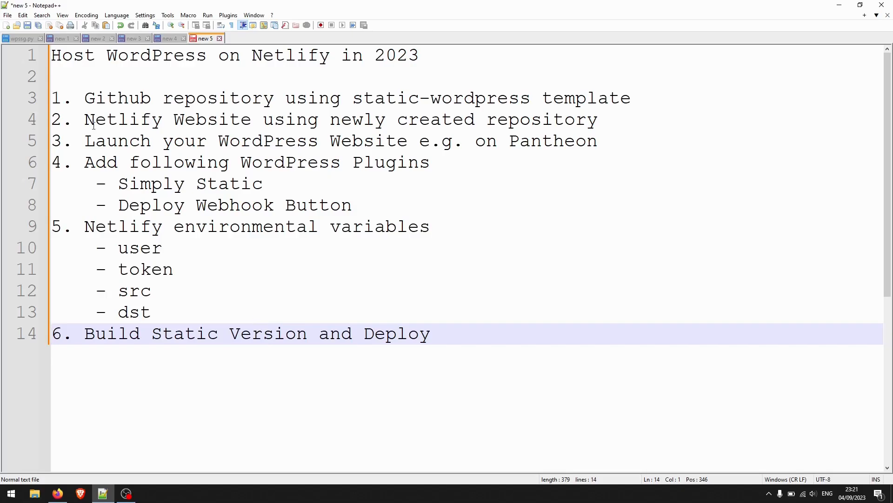
Review the numbered WordPress-on-Netlify hosting steps in the Notepad++ notes and switch back to Firefox.
drag(53, 98, 253, 320)
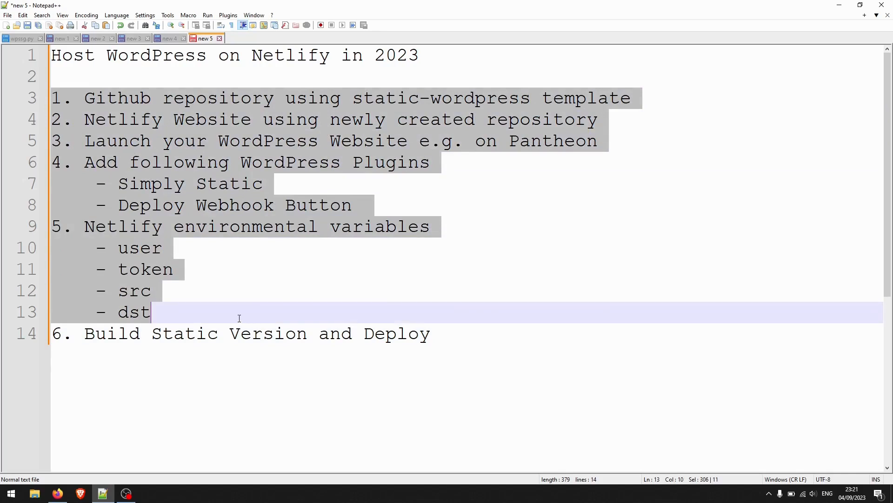
click(163, 217)
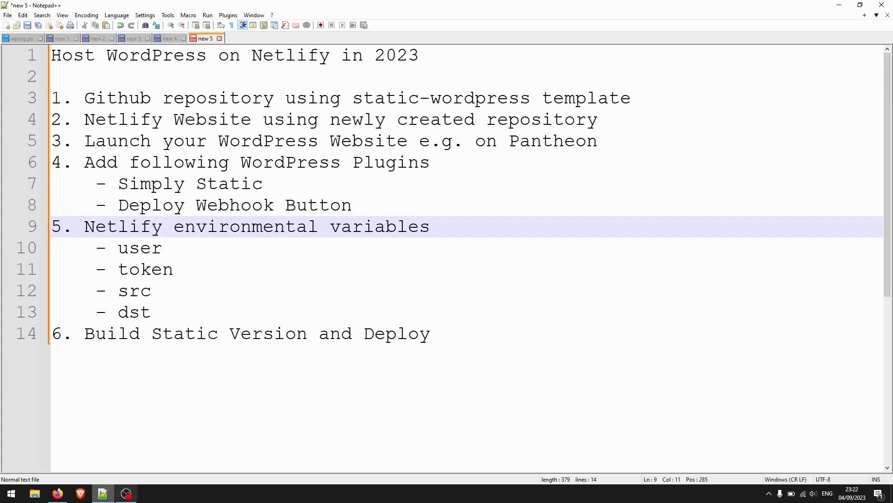
key(alt+Tab)
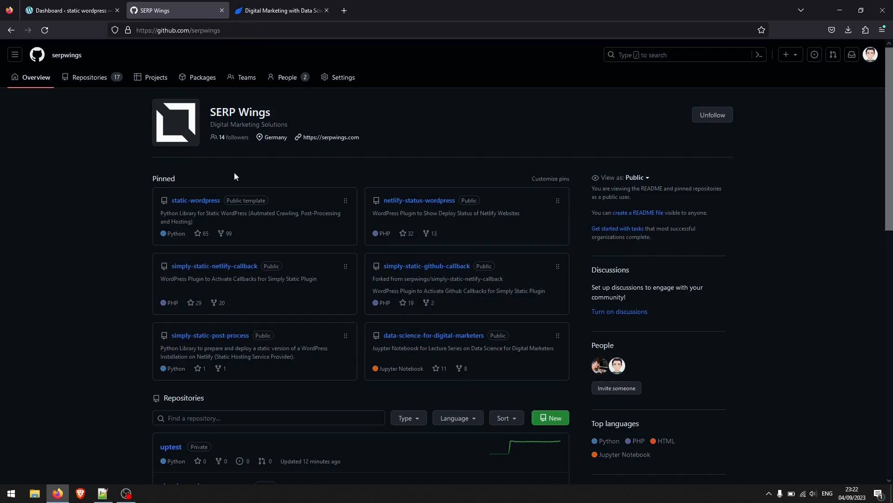
Start a new GitHub repository from the serpwings static-wordpress template.
click(209, 201)
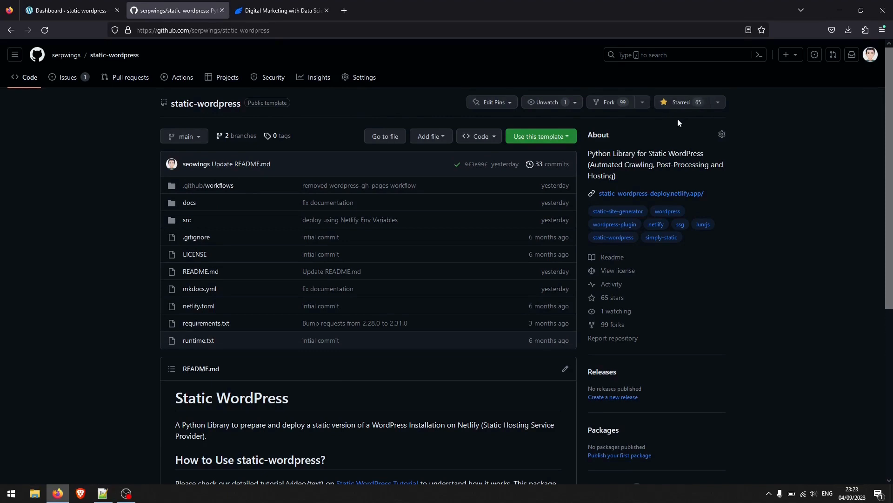
click(549, 136)
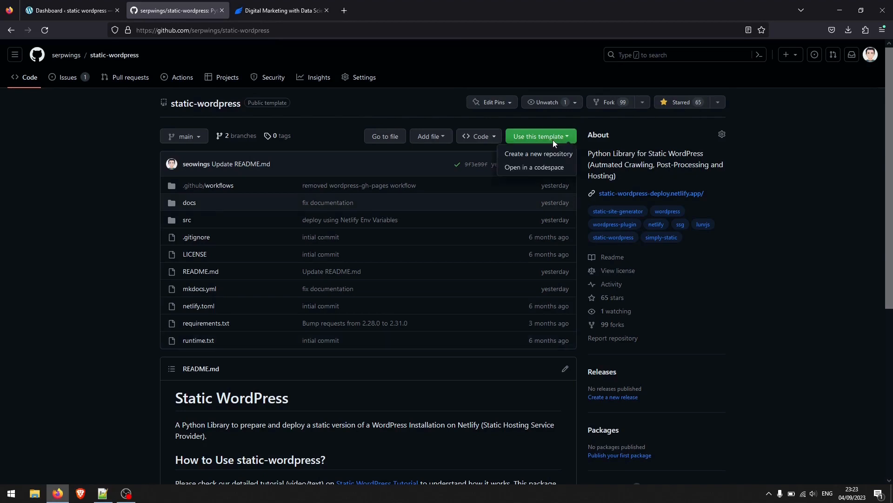
click(519, 158)
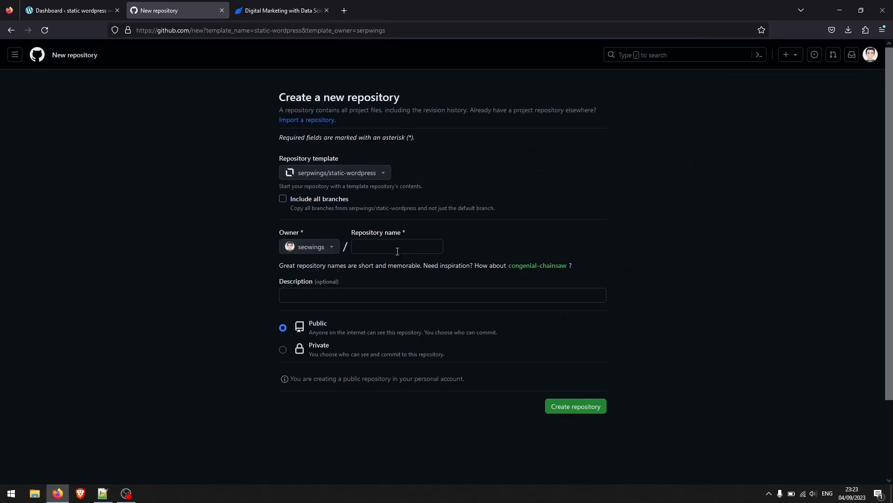
Enter my-new-website as the new repository's name.
click(385, 246)
text(my-new-)
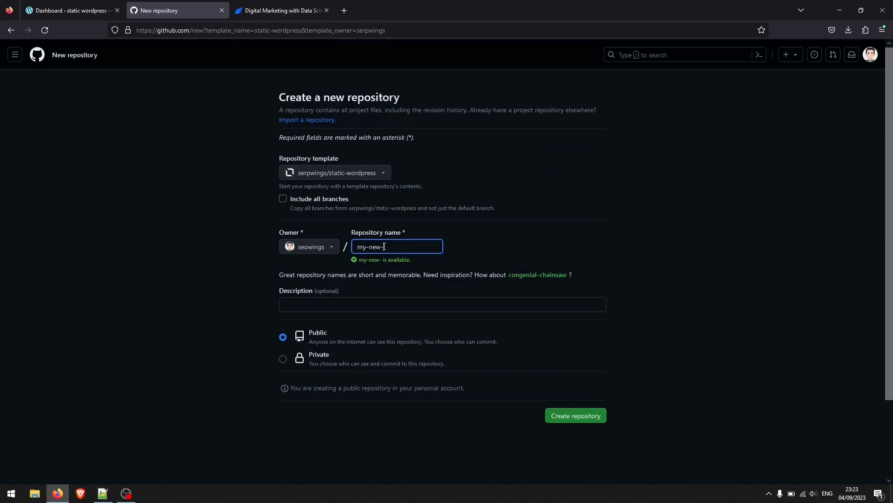
text(website)
Name the repository affiliate-blog, make it private, and create it.
drag(428, 247, 341, 246)
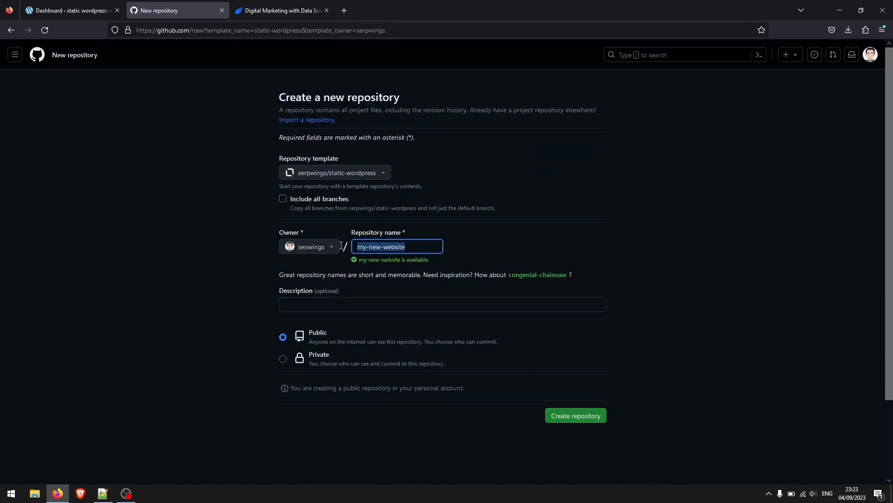
text(affi)
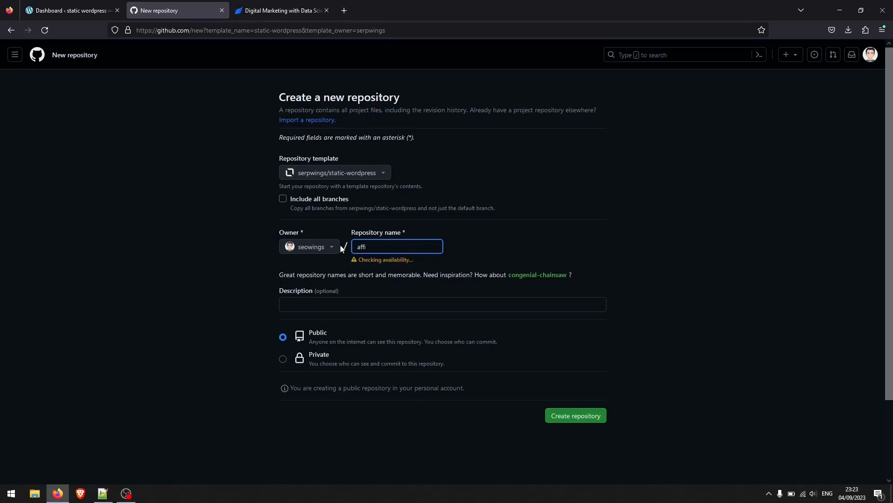
text(liate-blog)
click(284, 358)
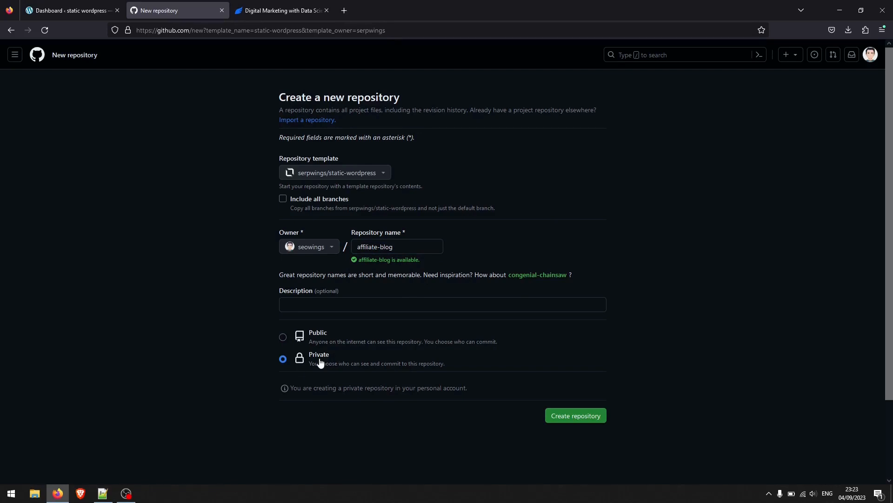
click(588, 423)
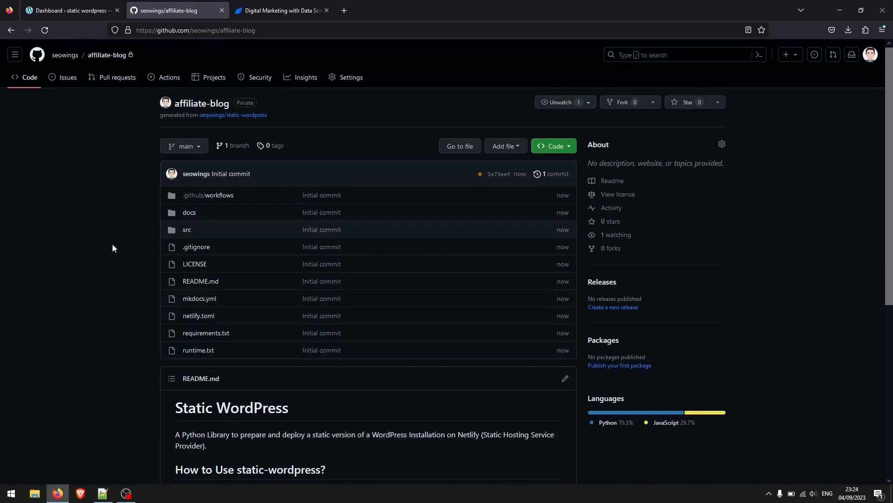
Open netlify.app in a new browser tab and log in to Netlify with the GitHub account.
click(350, 8)
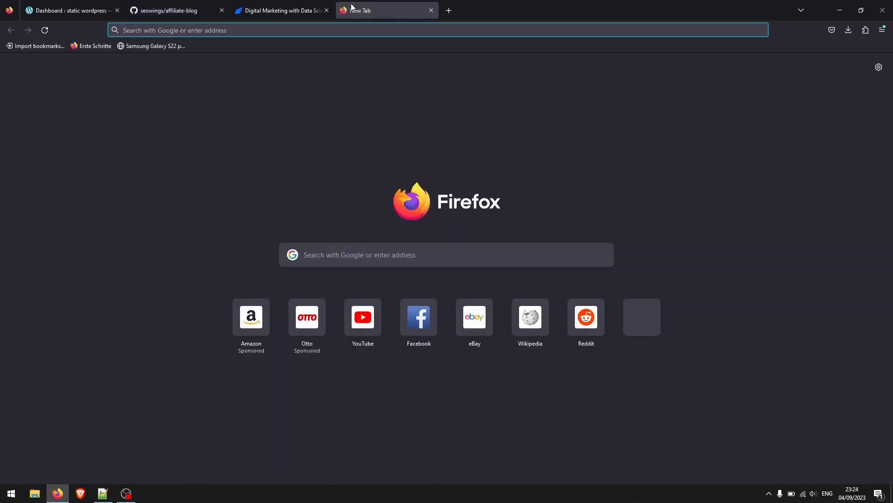
text(netlify.a)
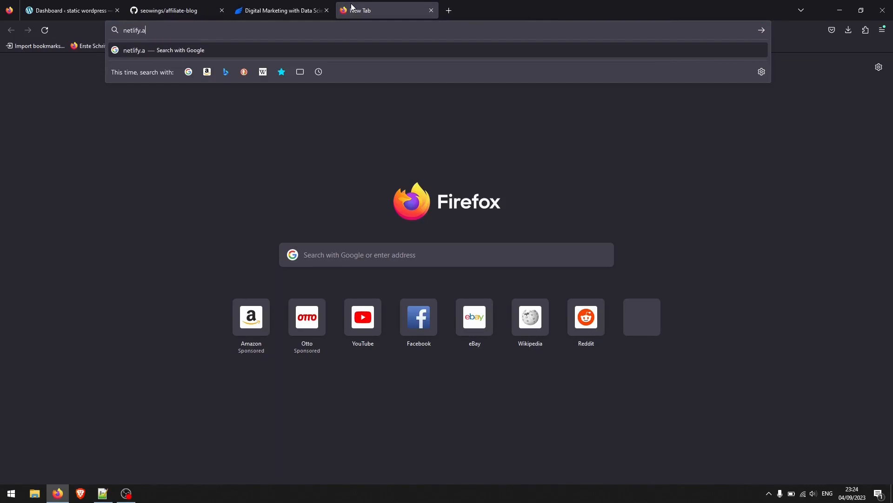
text(pp)
key(Return)
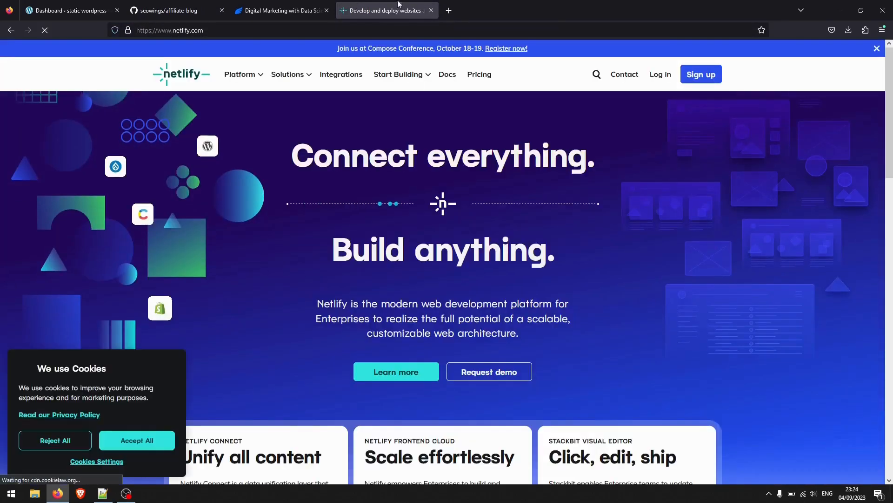
click(654, 75)
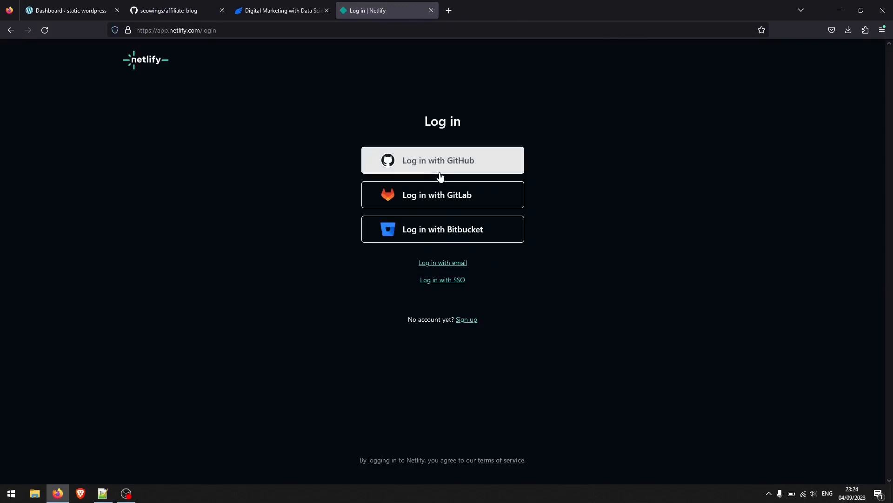
click(441, 168)
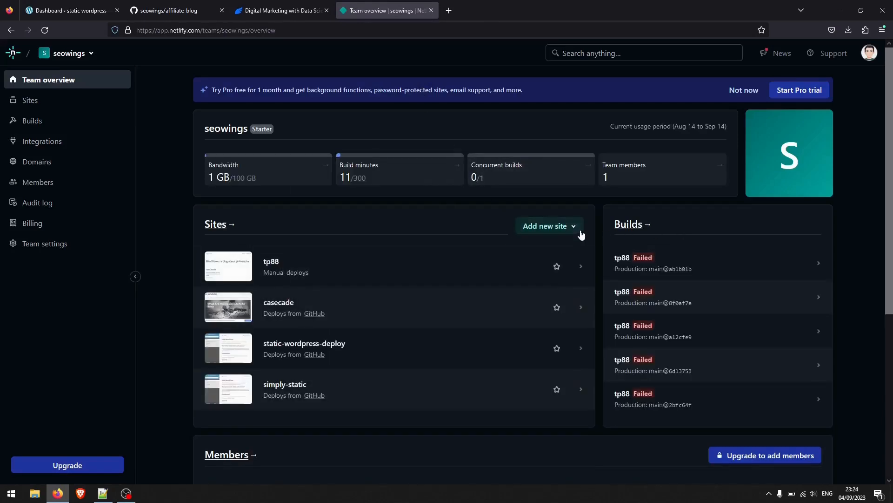
Add a new Netlify site from the affiliate-blog GitHub repository and deploy it with the prefilled build settings.
click(577, 228)
click(577, 244)
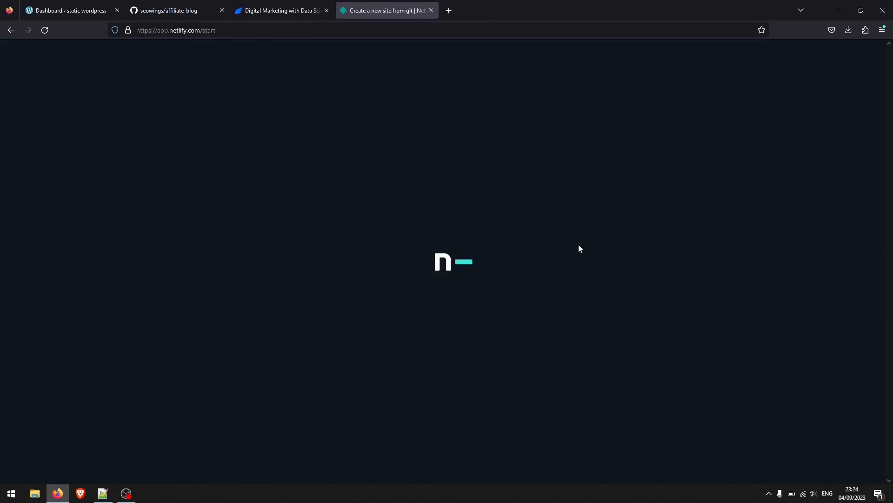
click(265, 187)
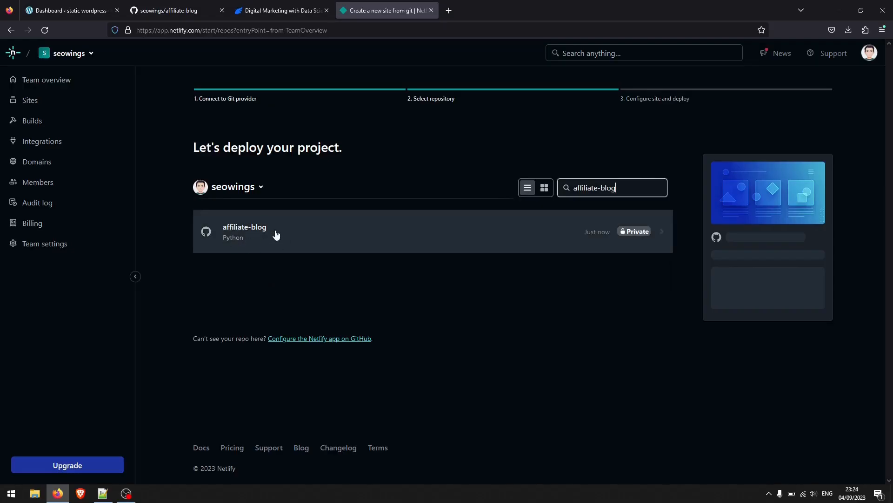
click(259, 237)
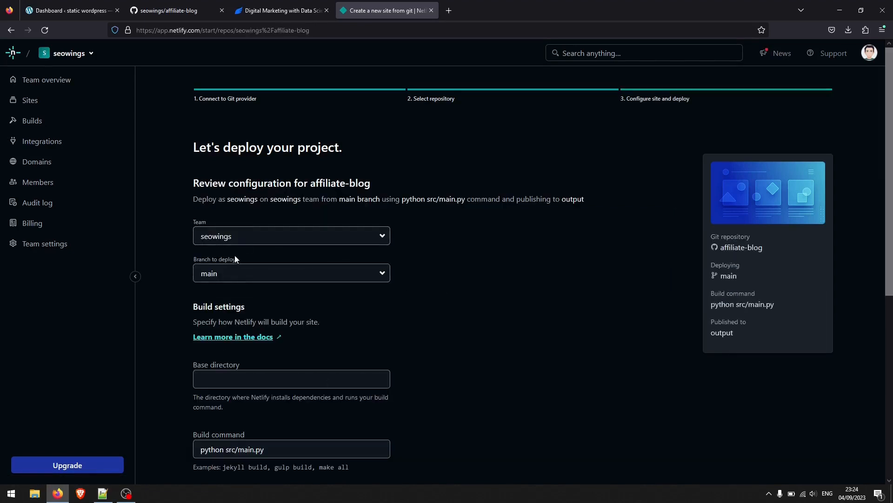
scroll(235, 205, down, 6)
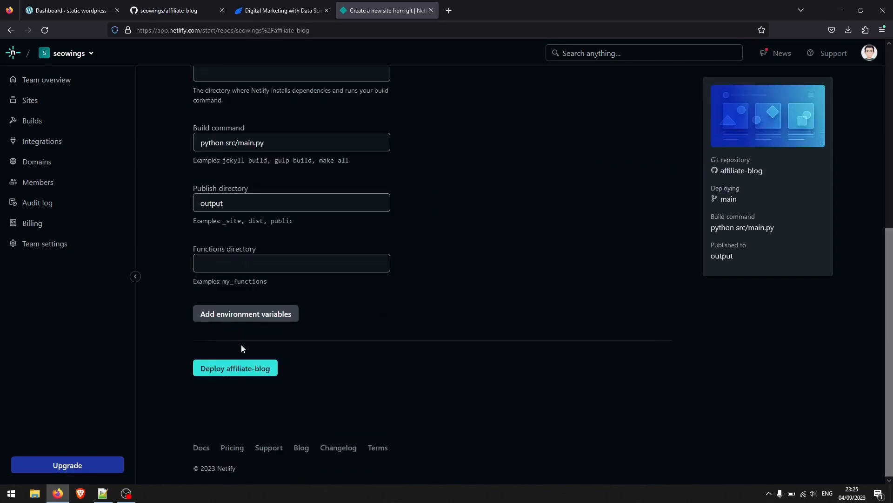
click(263, 372)
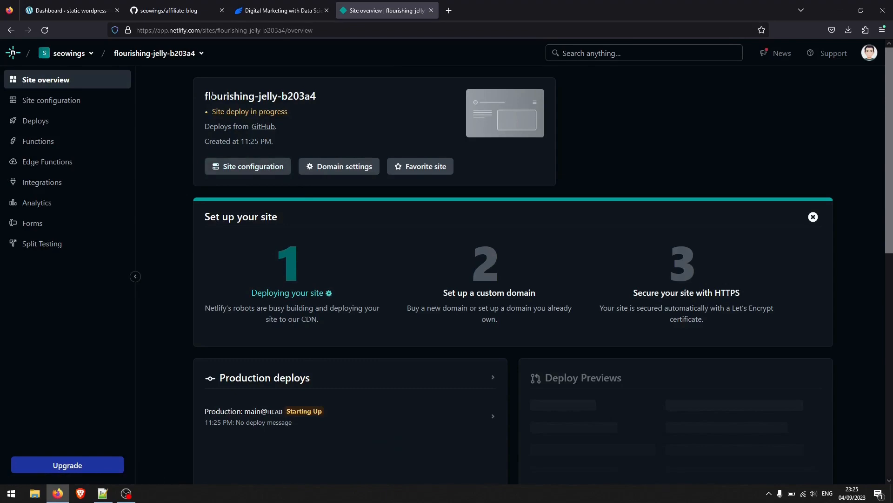
Change the new Netlify site's name to affiliate-blog in its site configuration.
drag(211, 95, 339, 97)
click(343, 99)
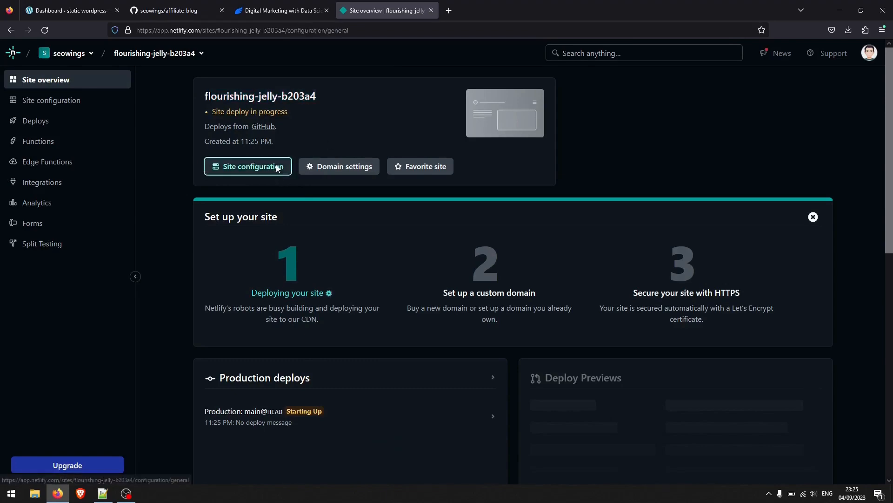
click(275, 172)
click(396, 392)
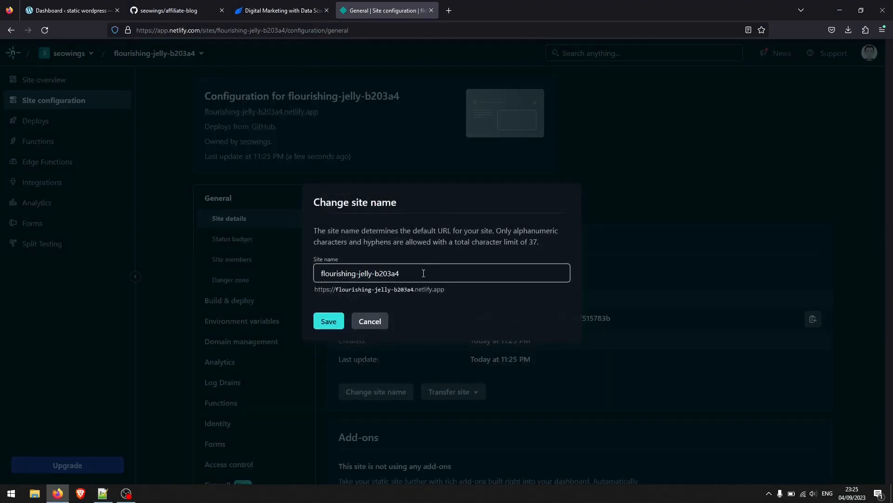
drag(479, 275, 299, 274)
text(affiliat)
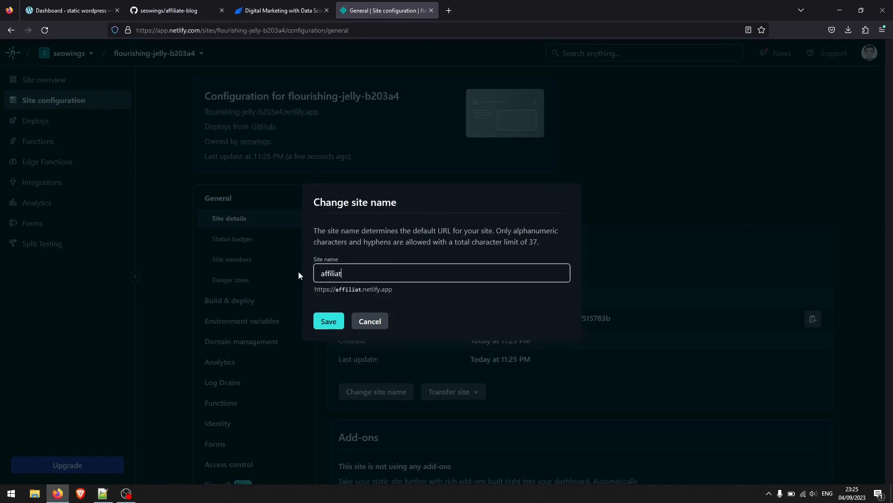
text(e-blog)
key(Return)
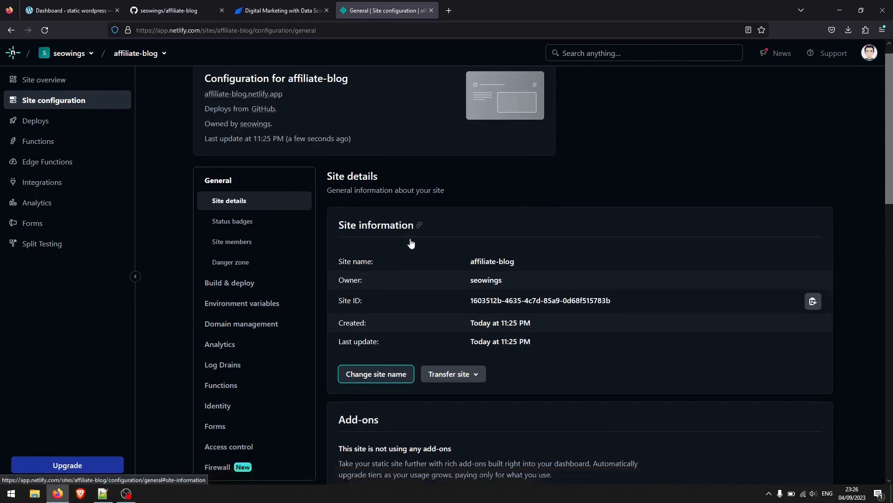
scroll(409, 241, down, 2)
scroll(410, 241, up, 2)
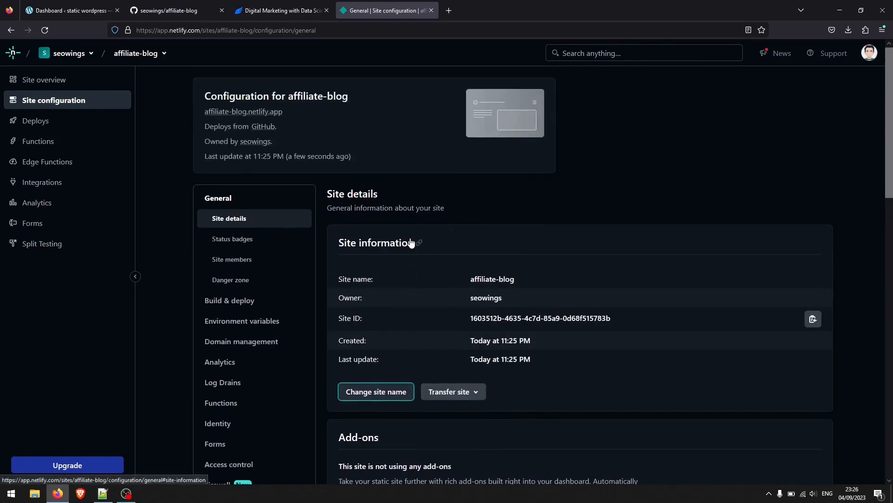
Switch to Notepad++ and review the first three numbered steps of the hosting notes.
click(103, 493)
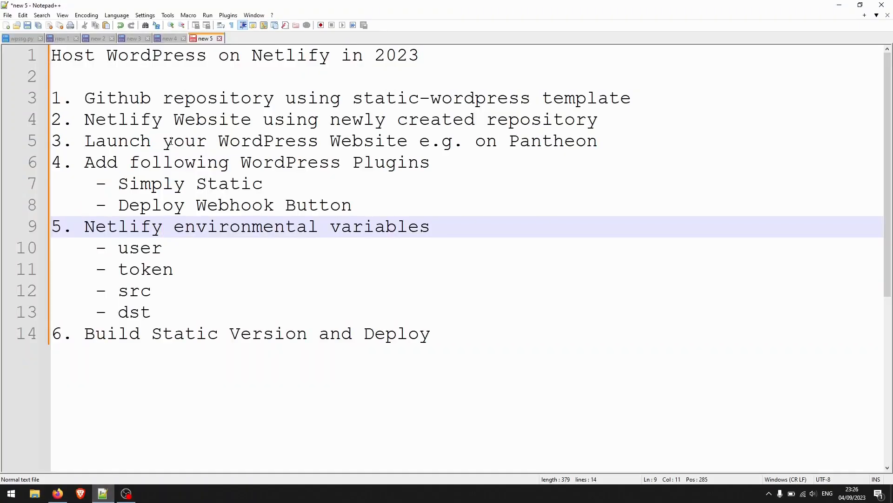
drag(84, 107, 386, 105)
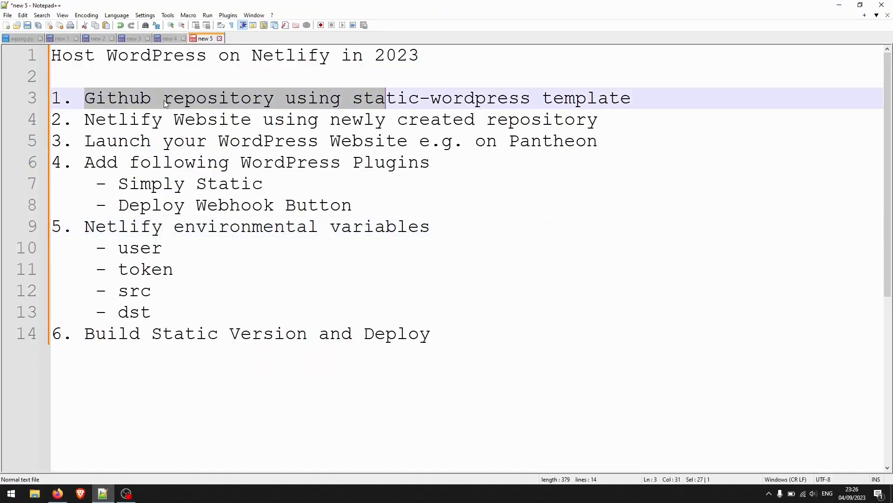
drag(79, 119, 302, 120)
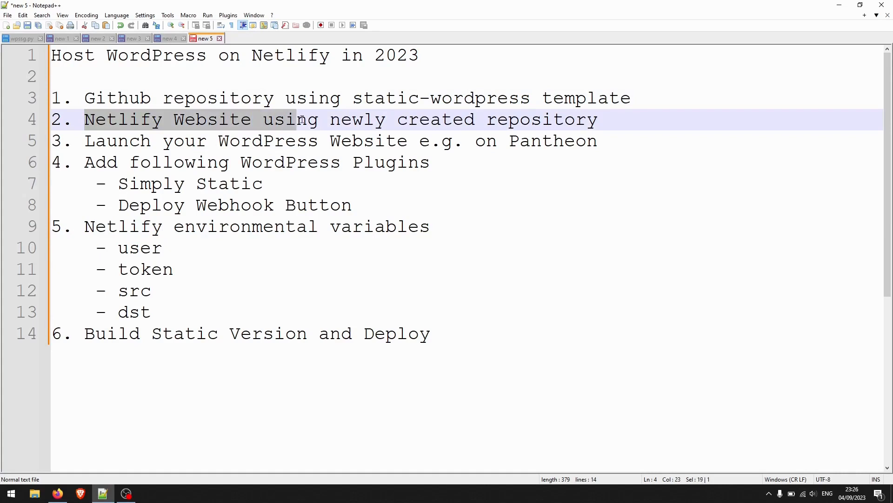
drag(83, 139, 608, 142)
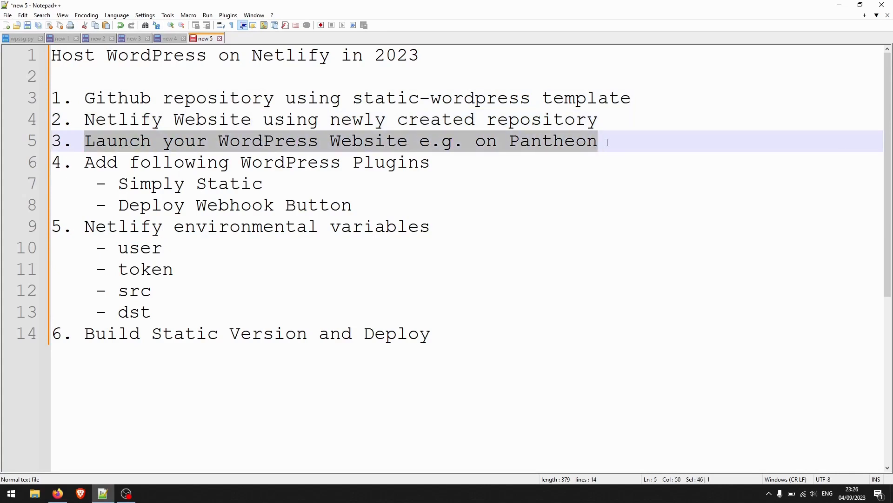
Mark the two plugin names in the notes, and view the live static wordpress site in the browser.
drag(120, 186, 358, 203)
click(57, 493)
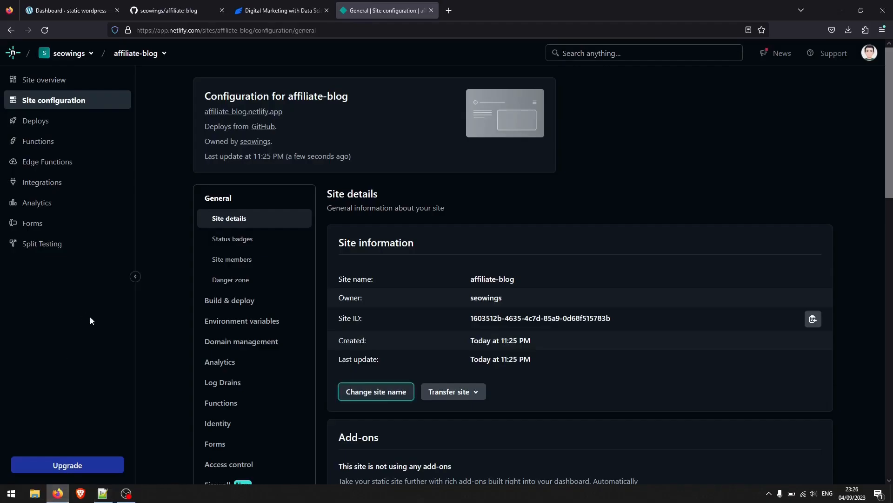
click(70, 10)
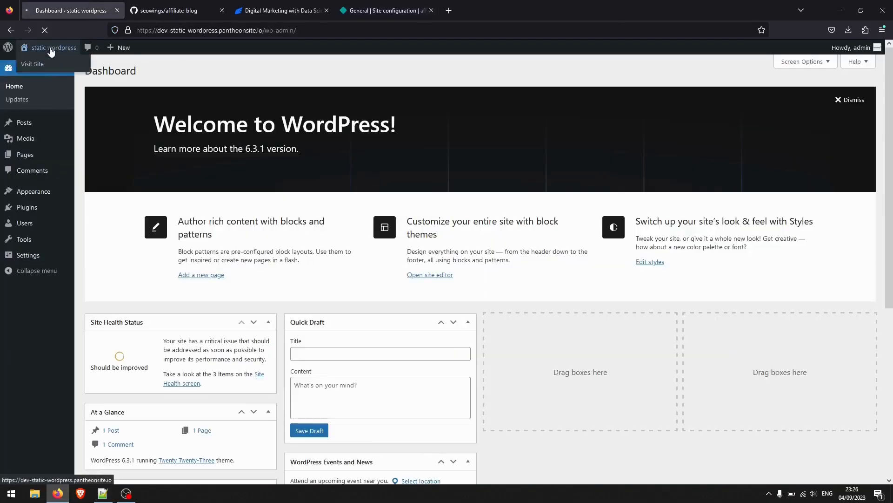
click(37, 61)
scroll(261, 134, down, 2)
scroll(263, 135, up, 2)
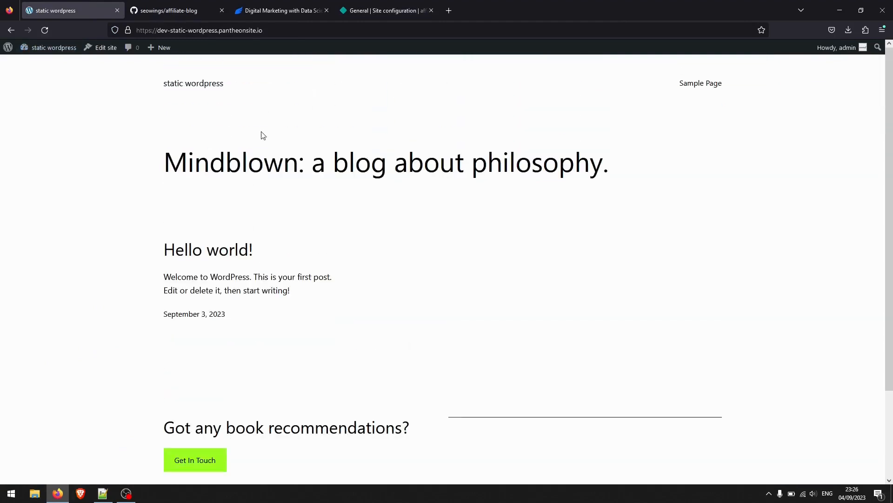
Return to the WordPress admin area and install and activate the Simply Static plugin.
click(279, 25)
click(76, 133)
click(14, 59)
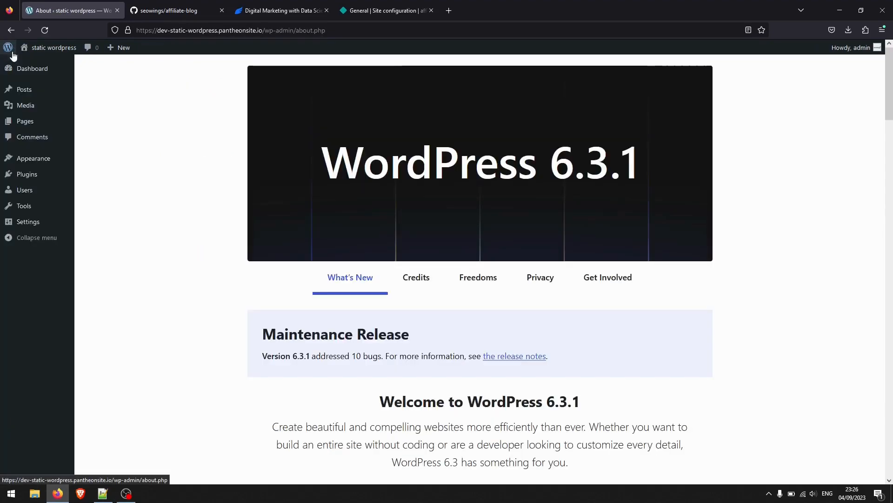
click(42, 174)
click(139, 71)
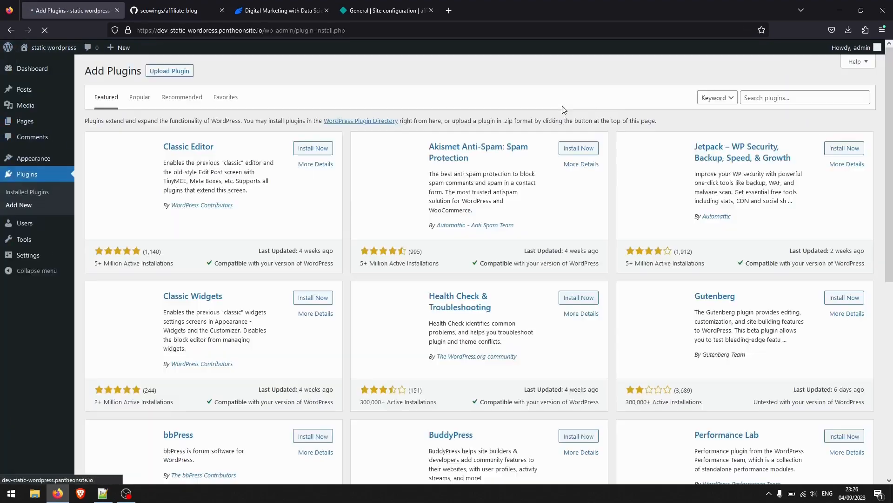
click(768, 98)
text(simply static)
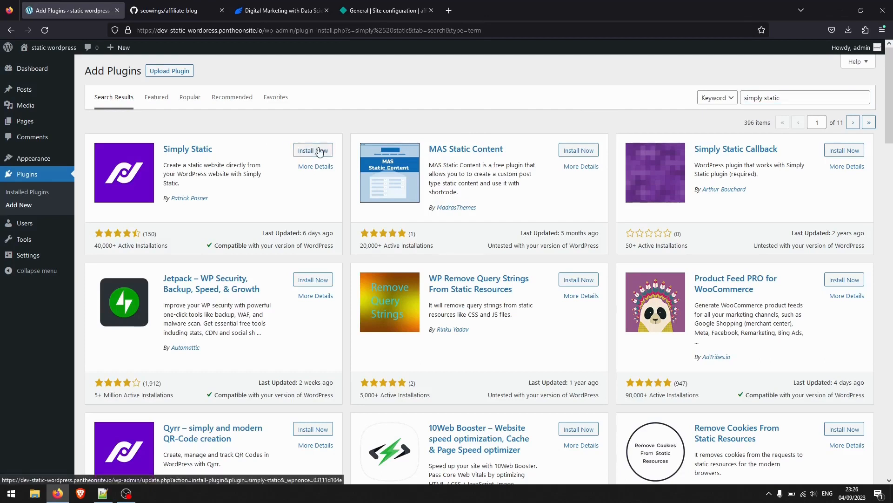
click(320, 151)
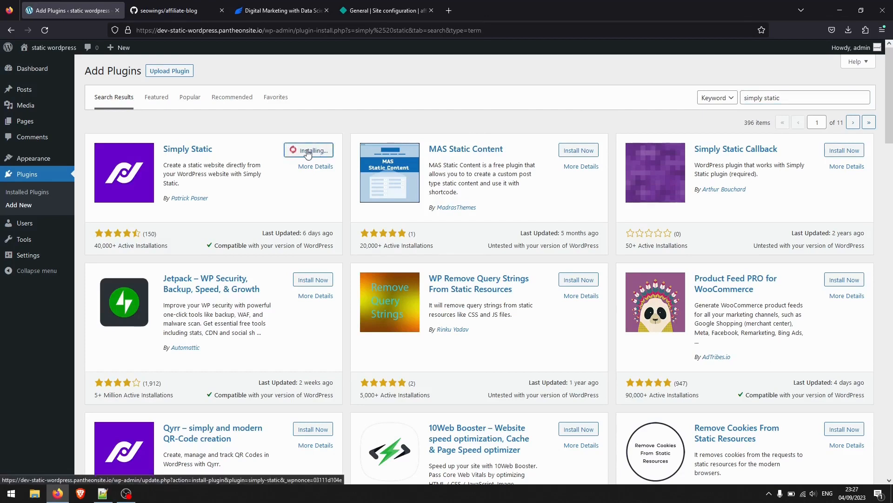
click(319, 154)
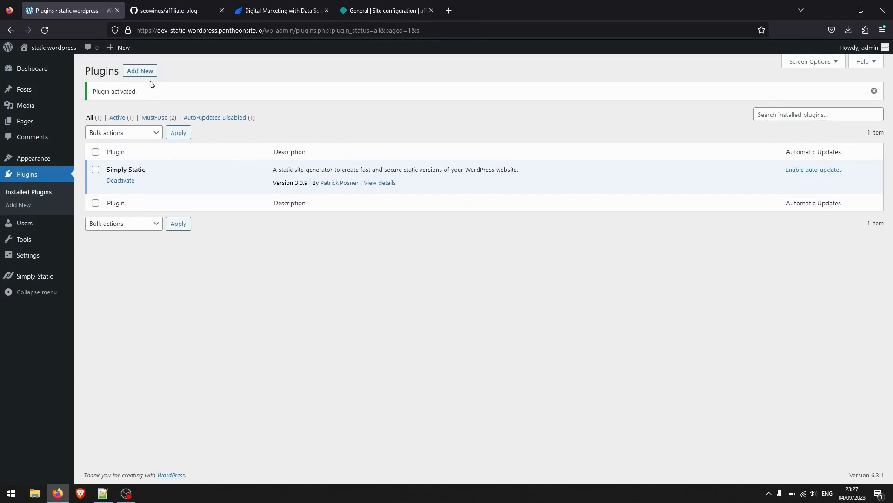
Copy the name Deploy Webhook Button from the Notepad++ notes and use it to find, install and activate that plugin in WordPress.
click(141, 71)
click(104, 494)
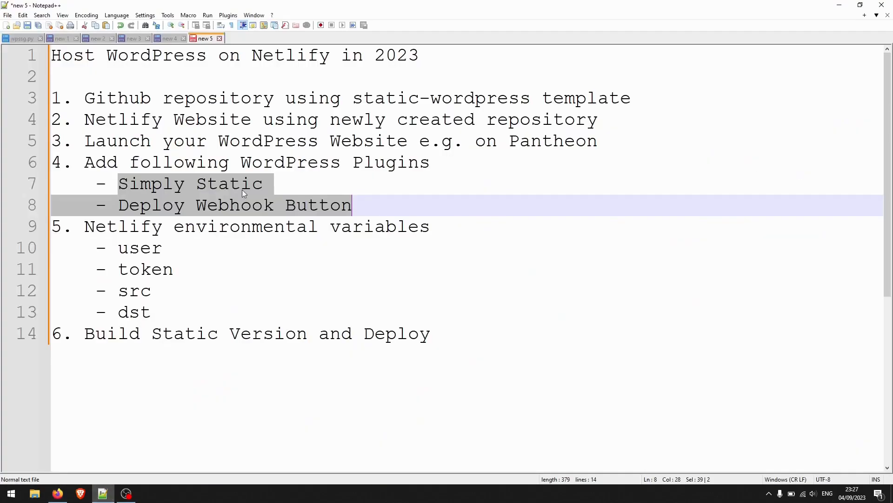
drag(362, 205, 127, 216)
key(ctrl+c)
click(57, 493)
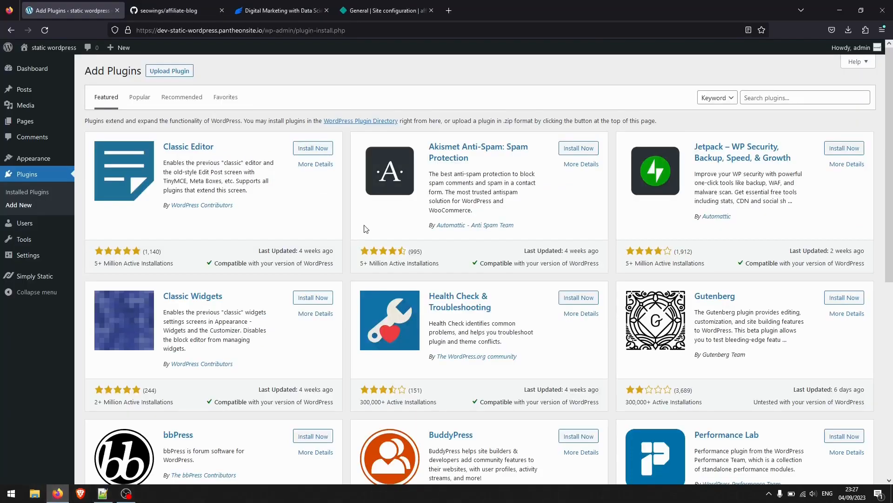
click(758, 96)
key(ctrl+v)
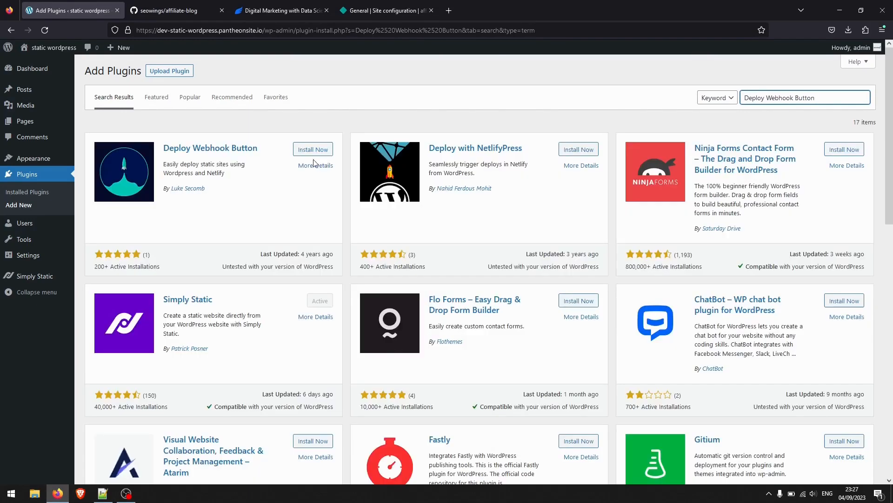
click(314, 152)
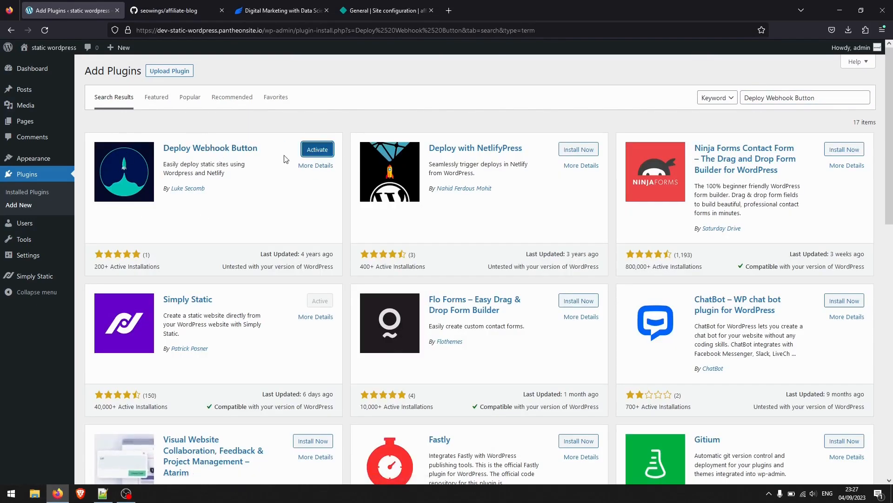
click(319, 154)
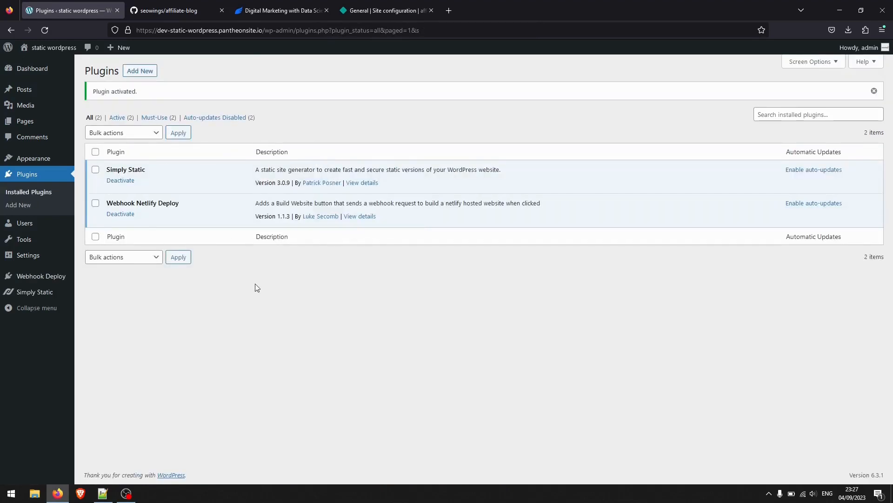
Open the general settings of the Simply Static plugin.
click(40, 299)
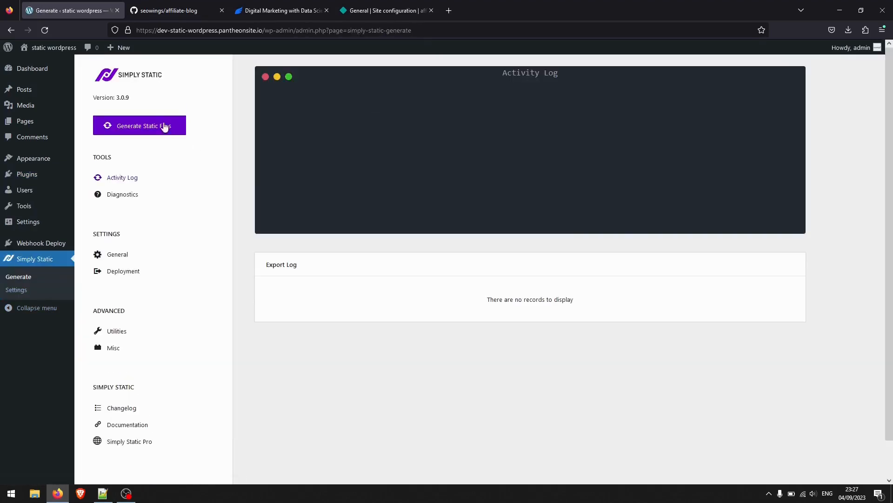
click(119, 256)
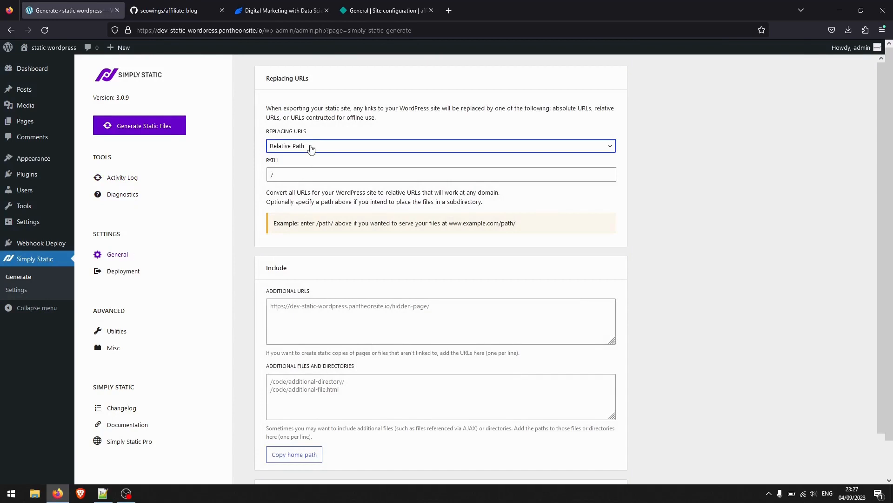
click(285, 146)
click(317, 157)
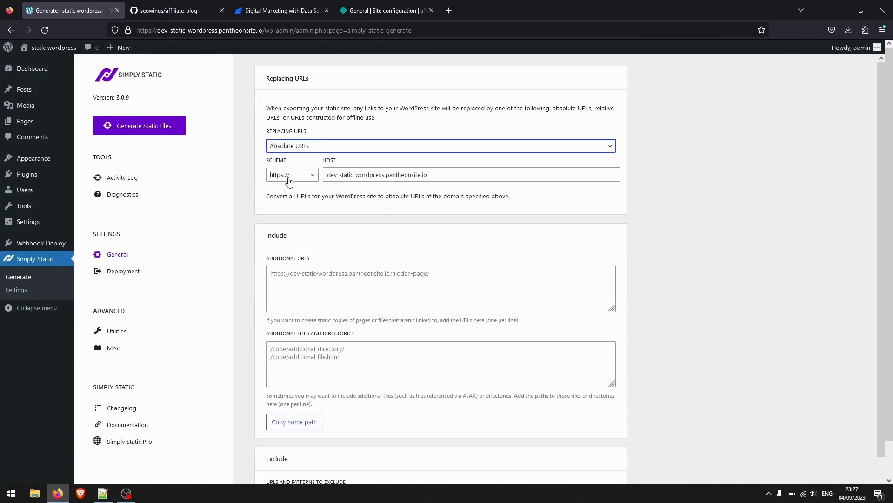
triple_click(351, 177)
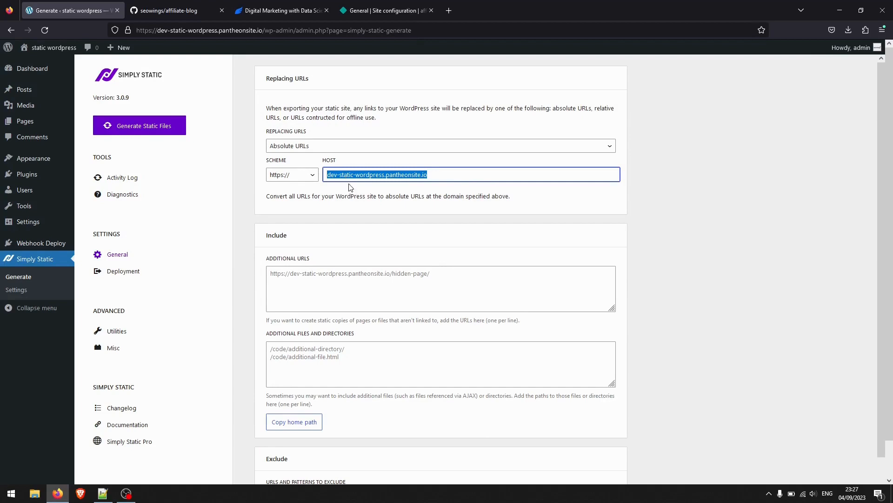
text(affilaite-blog.netlify.app)
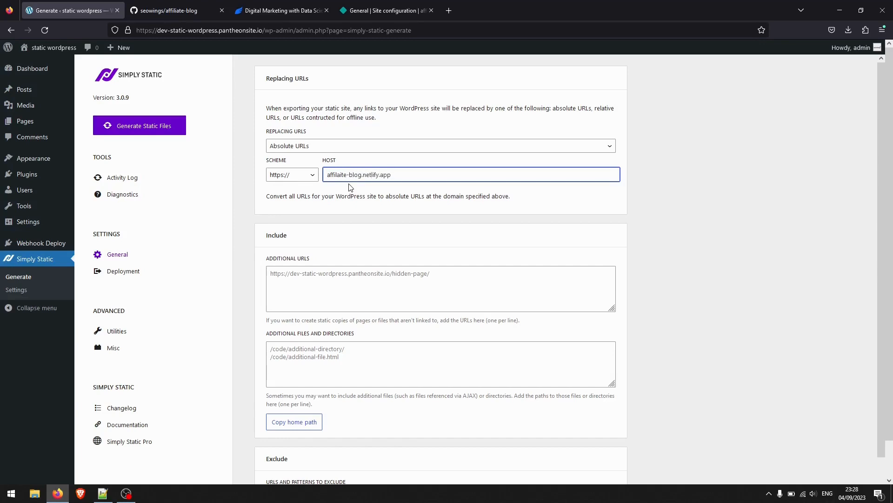
key(ctrl+a)
text(bes)
Switch the Replacing URLs setting to Relative Path and back to Absolute URLs to compare both options.
click(328, 146)
click(302, 173)
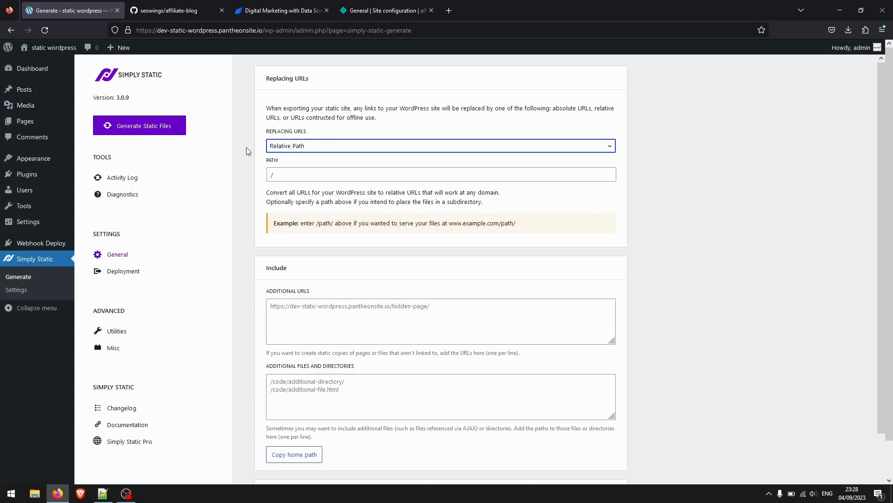
click(307, 148)
click(336, 161)
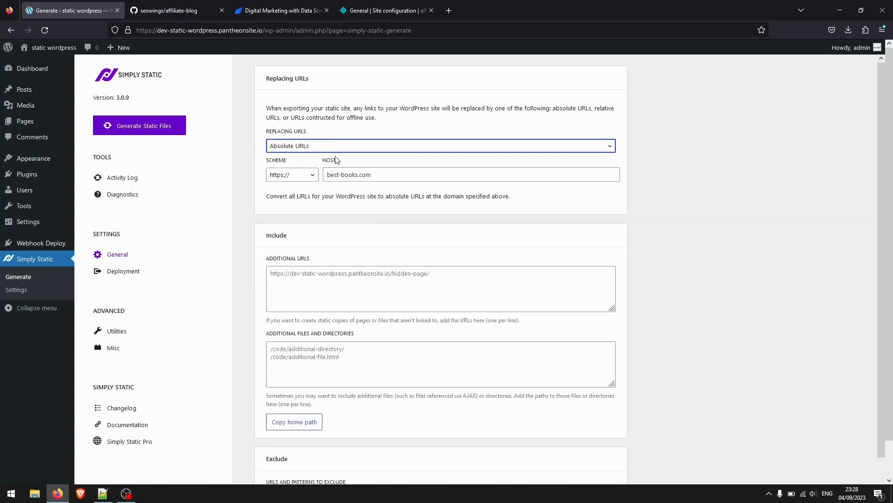
Set Simply Static's Replacing URLs option to Relative Path and save, and save ZIP Archive as the deployment method.
click(318, 149)
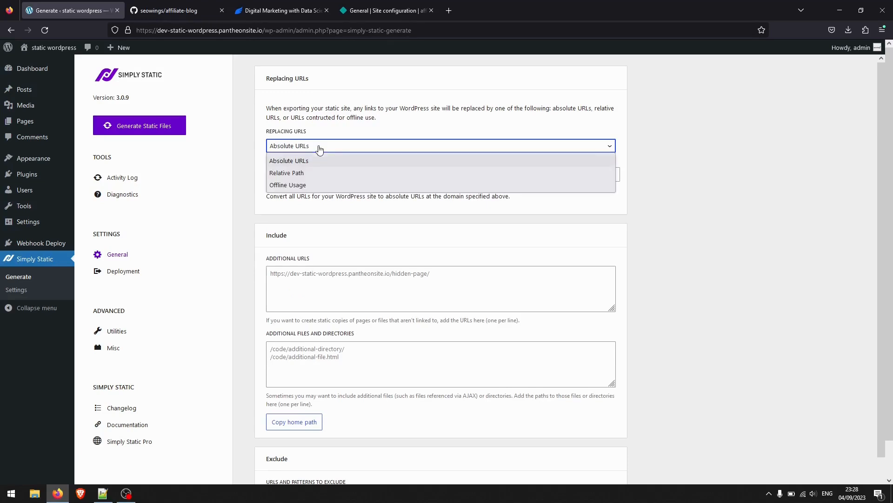
click(306, 174)
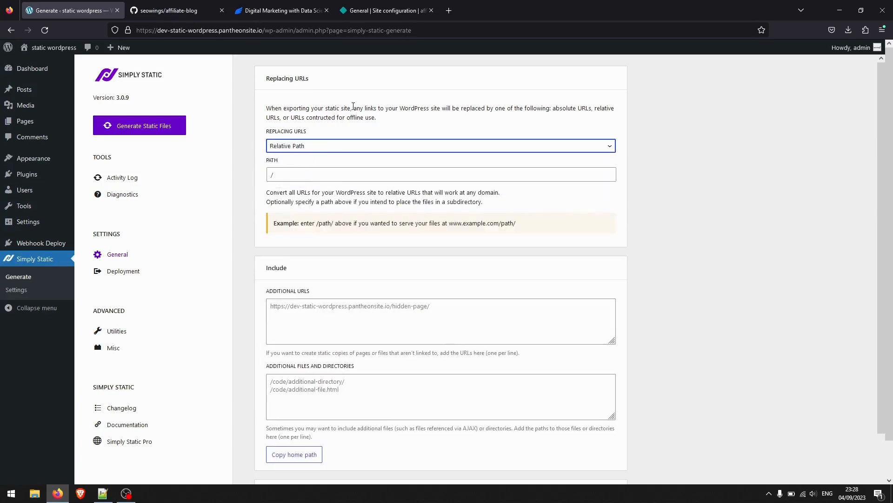
scroll(258, 270, down, 3)
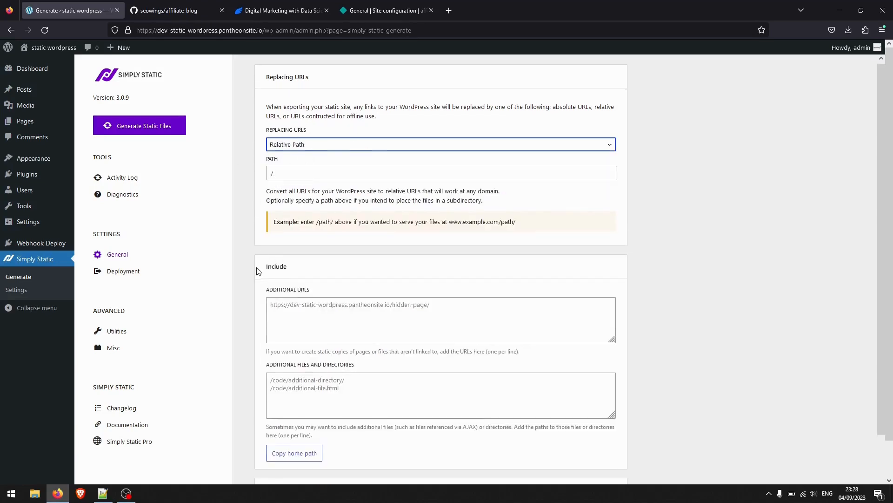
click(274, 477)
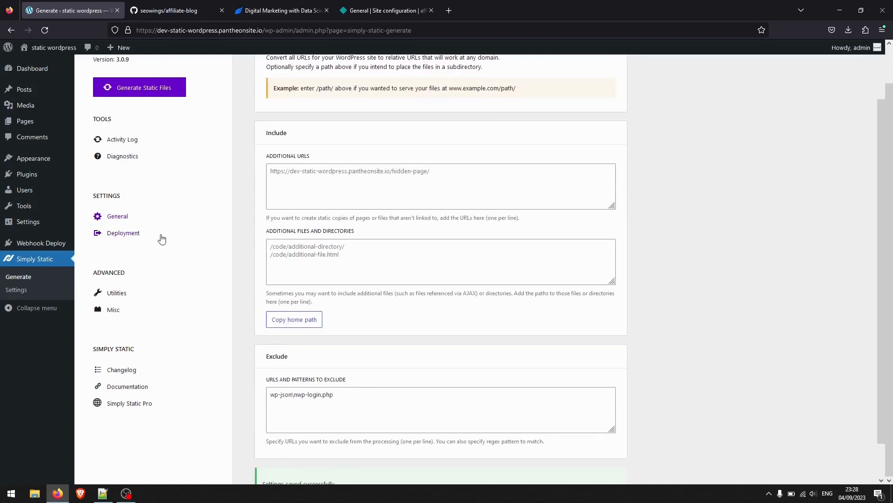
click(144, 239)
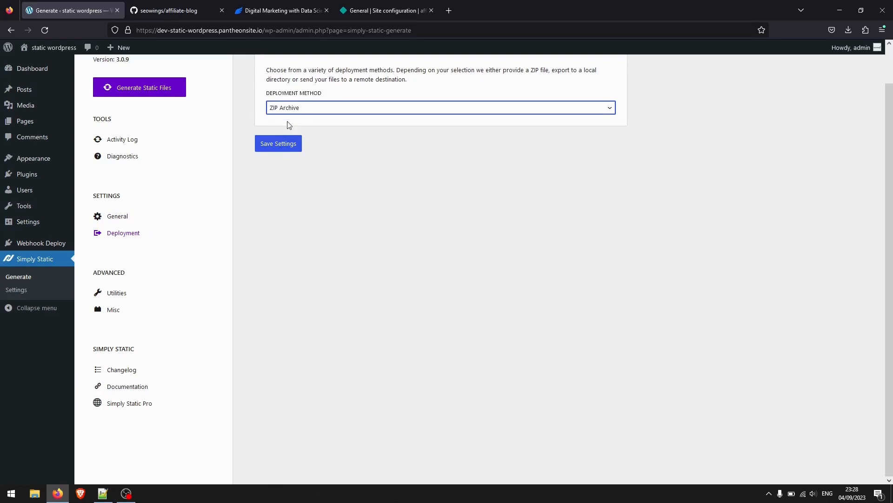
click(286, 145)
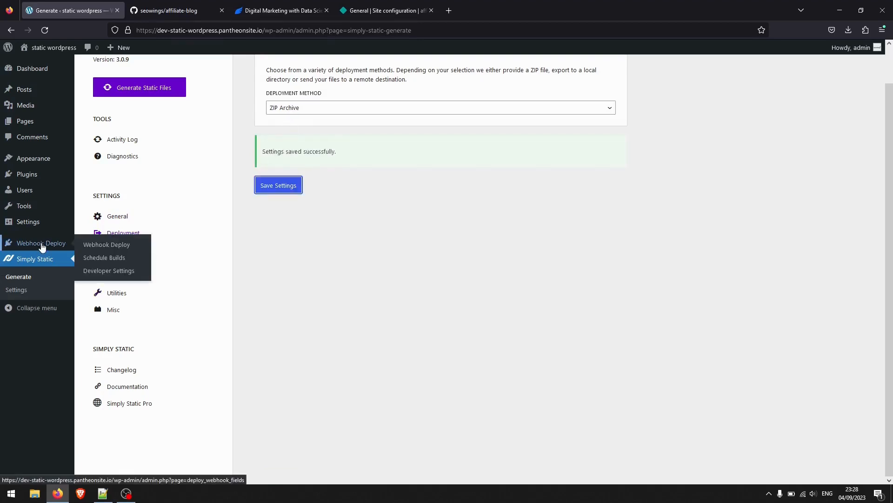
Open the Webhook Deploy developer settings, and in Netlify's build and deploy configuration add a build hook named simply-static for the main branch.
click(41, 243)
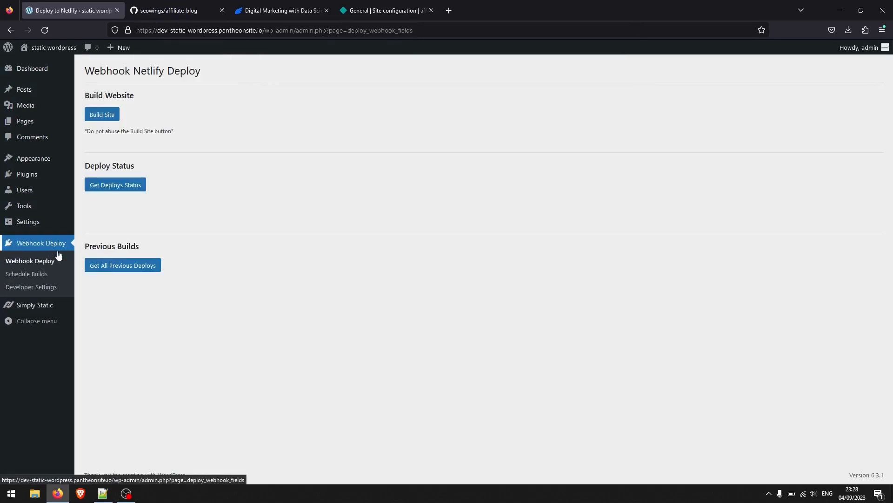
click(47, 292)
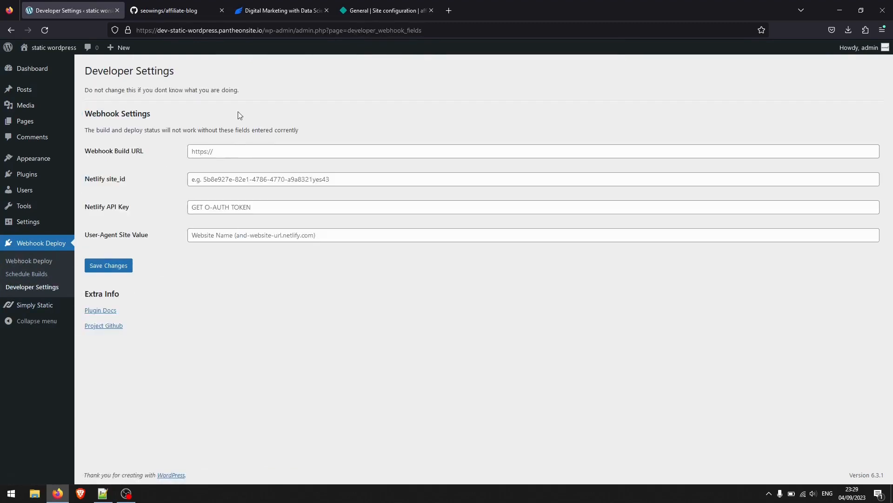
click(374, 11)
scroll(308, 264, down, 2)
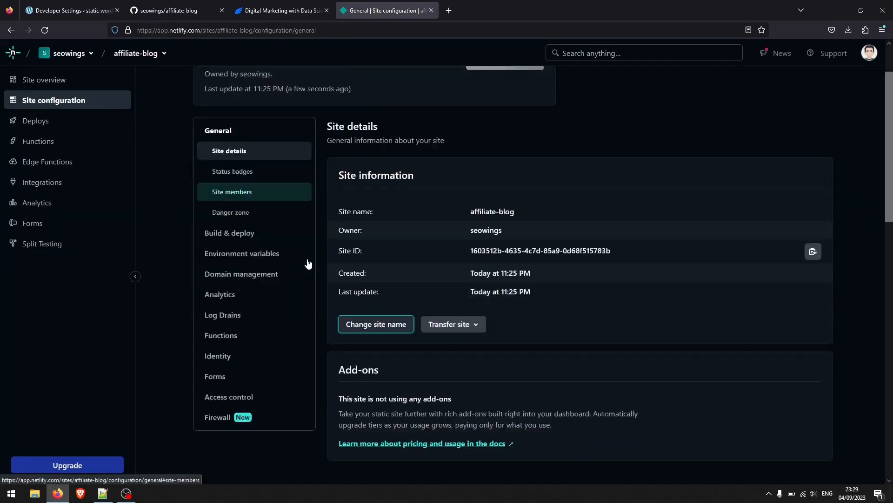
click(232, 205)
scroll(484, 293, down, 8)
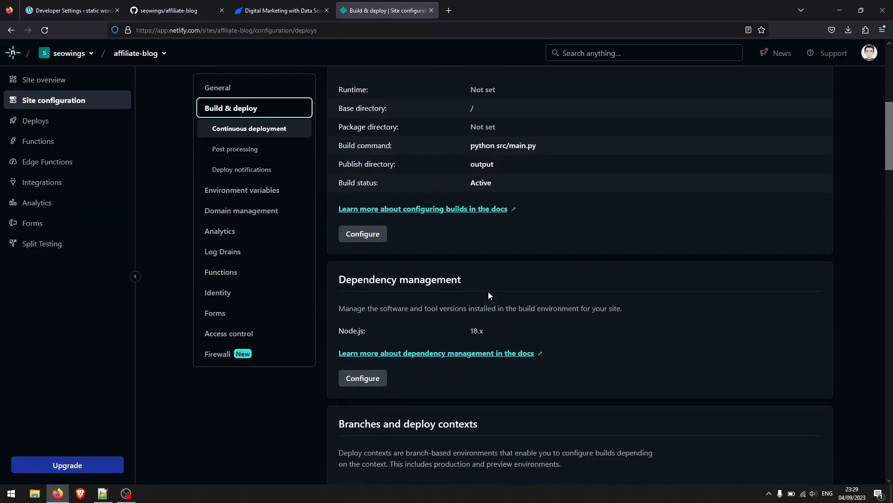
scroll(488, 291, down, 12)
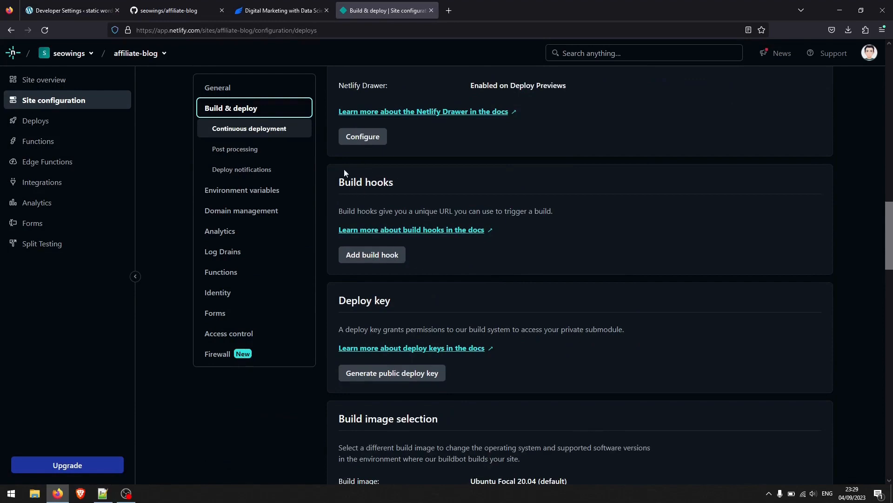
click(371, 258)
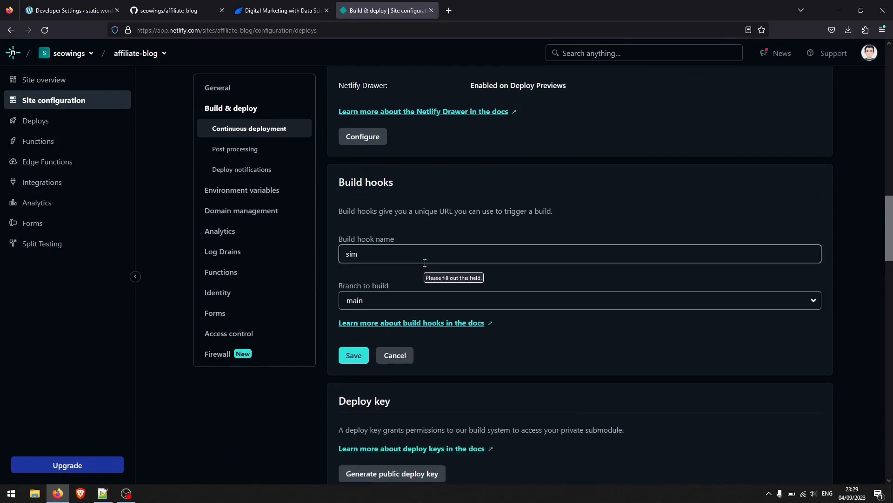
text(simply-static)
key(Return)
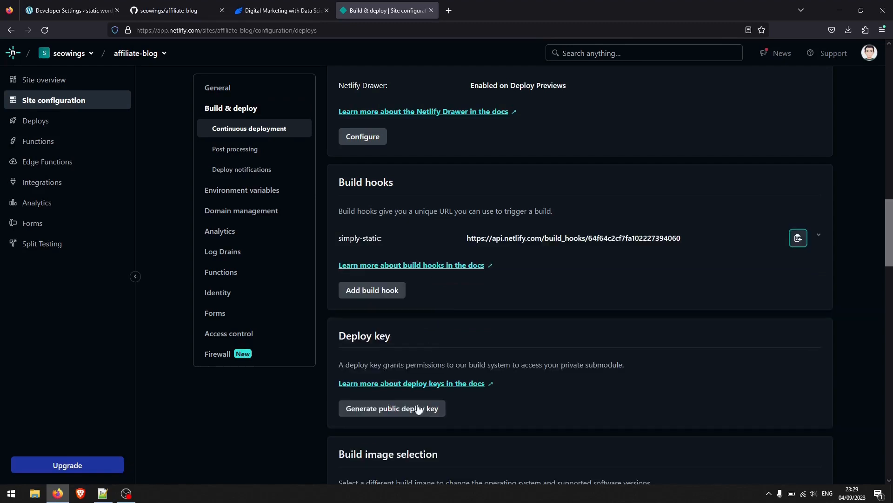
Copy the simply-static build hook's URL from Netlify into the Webhook Build URL field of the WordPress developer settings.
click(799, 238)
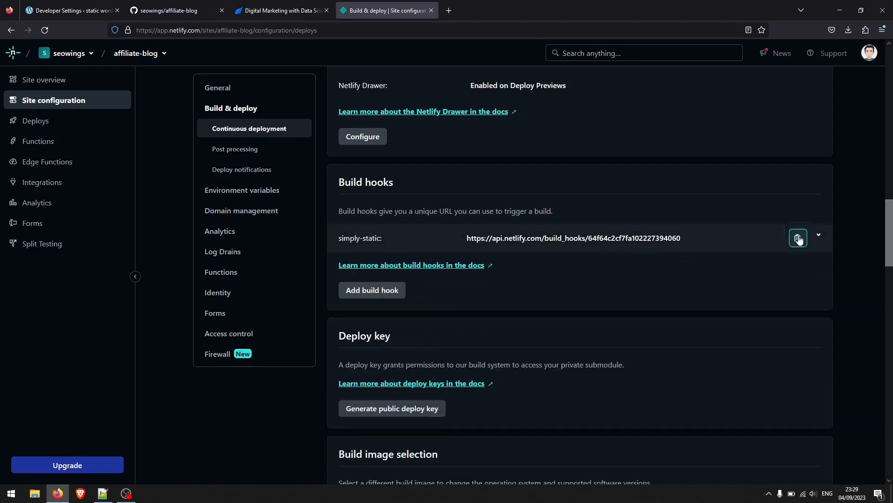
click(70, 10)
click(214, 152)
key(ctrl+v)
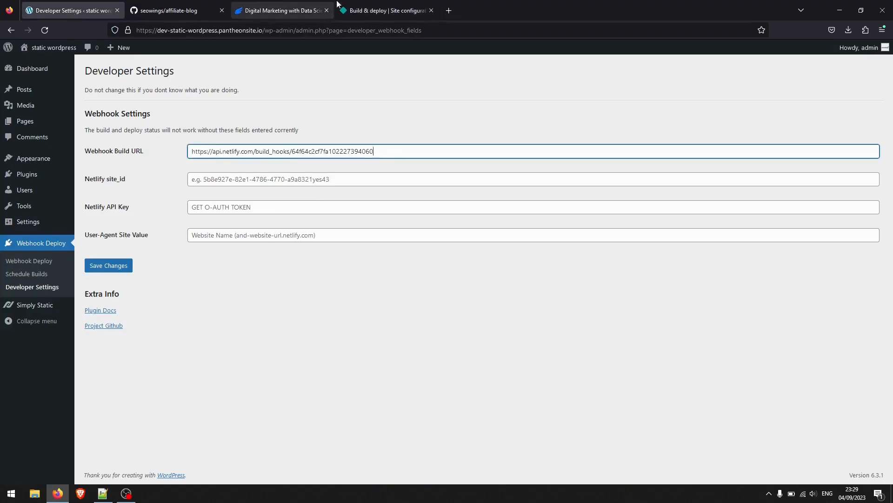
Copy the affiliate-blog Site ID from Netlify's general configuration into the Netlify site_id field in WordPress and save the developer settings.
click(359, 10)
scroll(233, 112, up, 3)
click(217, 88)
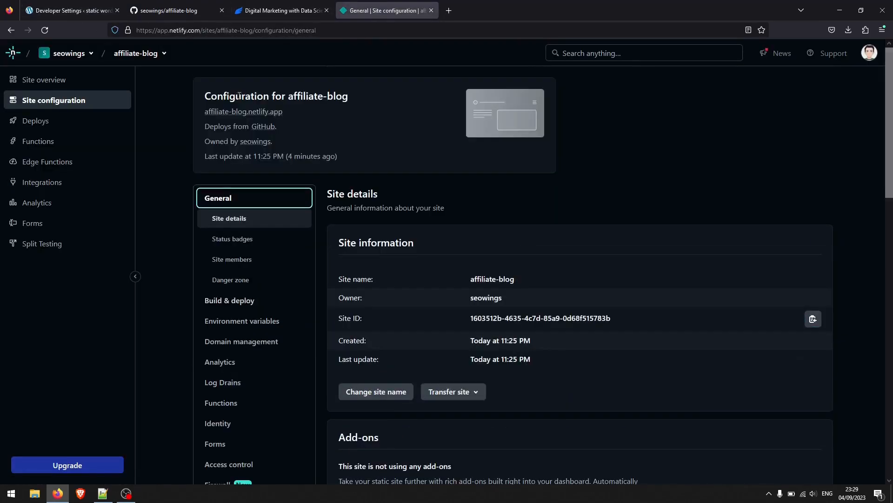
click(813, 321)
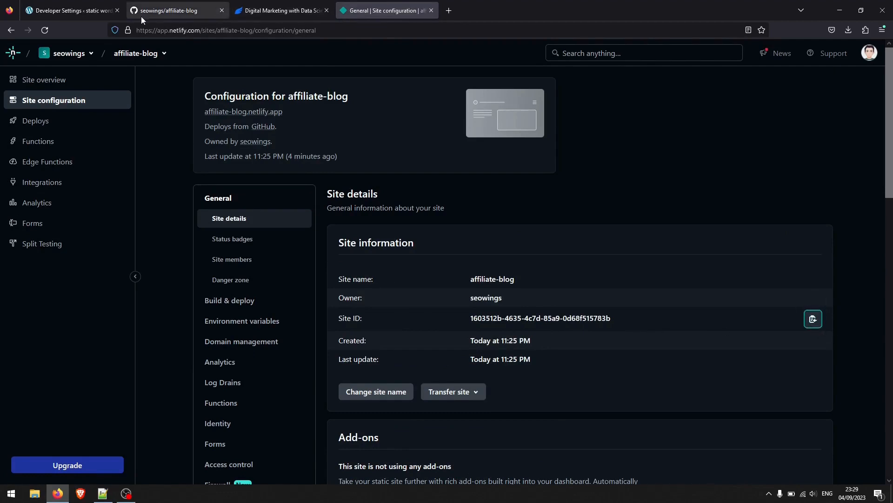
click(70, 11)
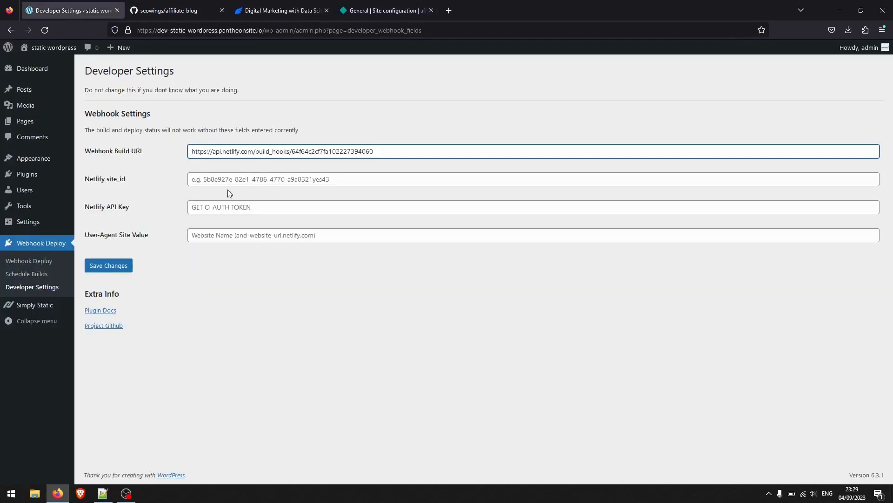
key(Tab)
key(ctrl+v)
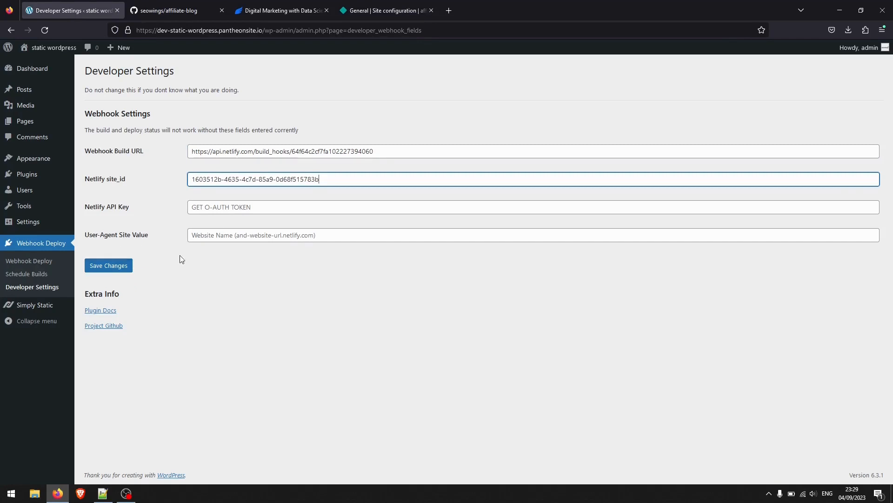
click(124, 271)
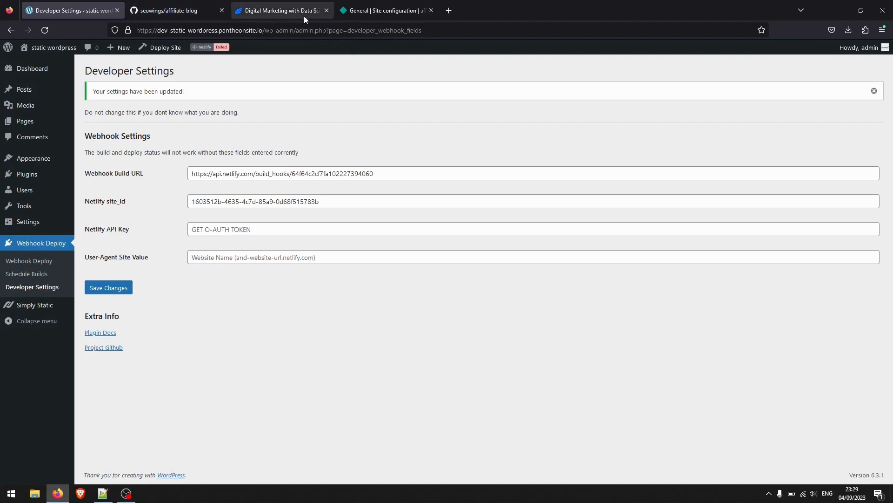
Start a new single environment variable for affiliate-blog in Netlify, checking the required variable names in the Notepad++ notes.
click(366, 11)
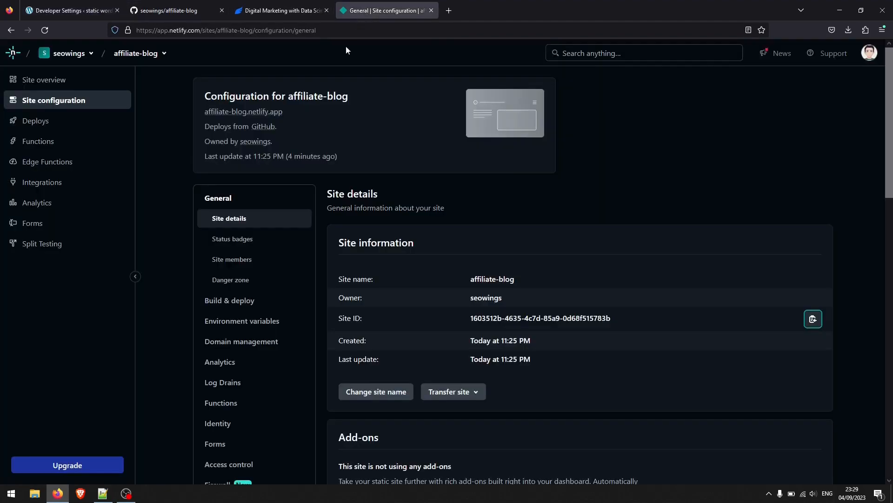
scroll(235, 271, down, 5)
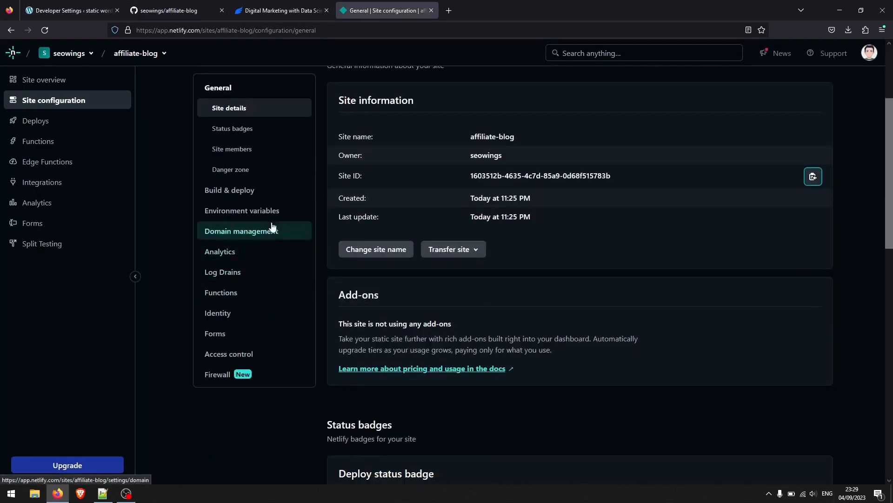
click(257, 215)
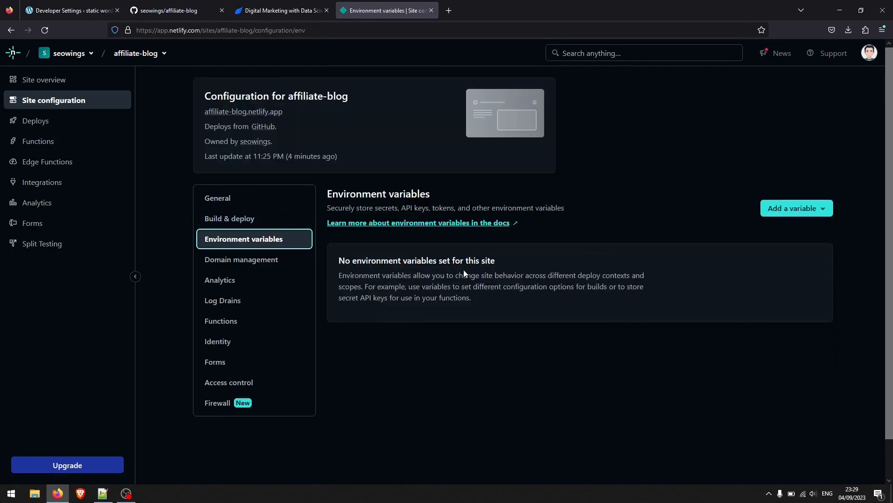
click(797, 208)
click(806, 226)
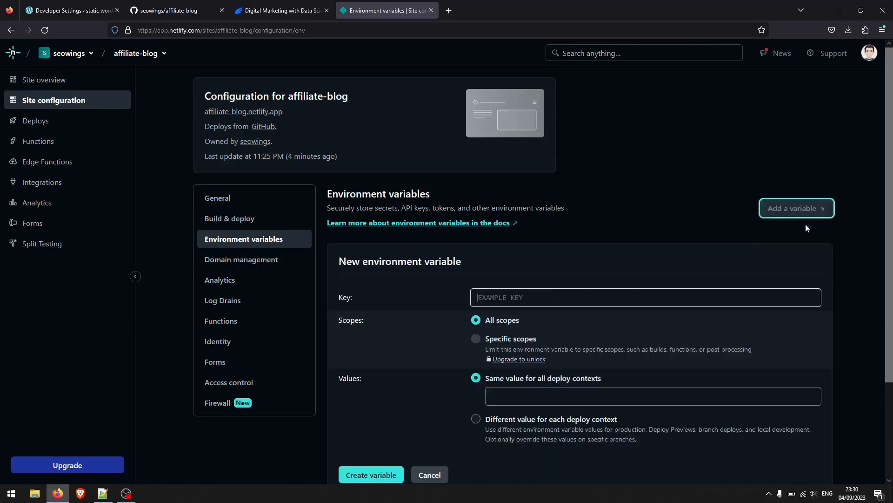
click(518, 297)
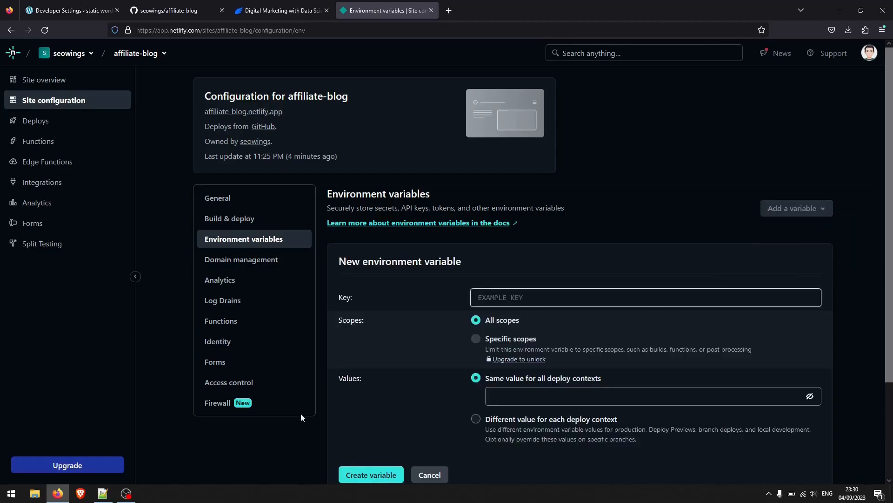
click(103, 493)
click(155, 310)
drag(155, 310, 96, 241)
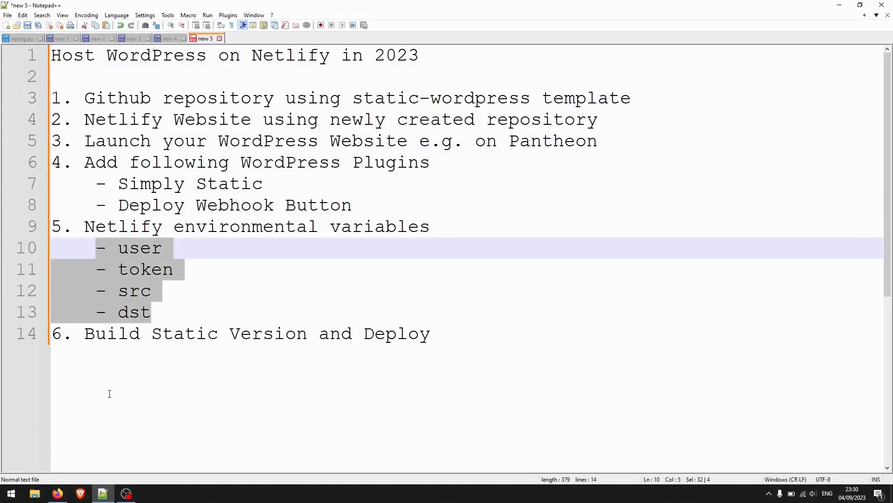
click(58, 493)
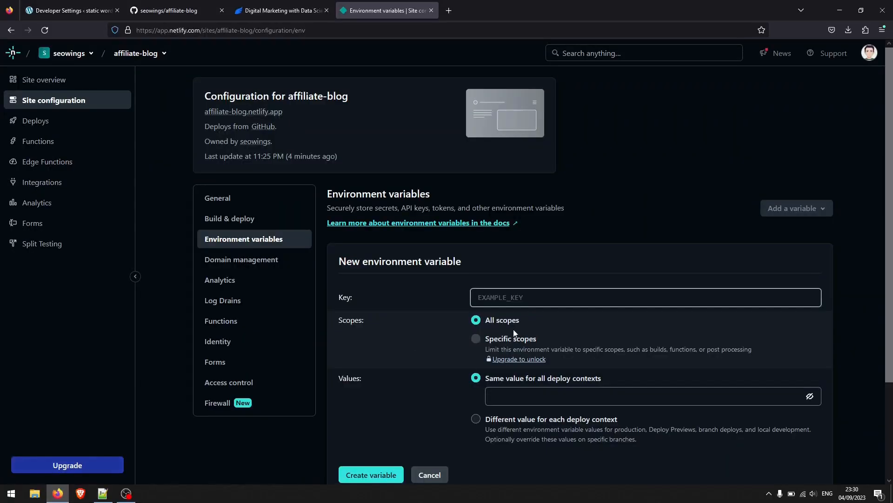
Look up the administrator's username in the WordPress users list and create the Netlify environment variable user with the value admin.
text(user)
scroll(520, 321, down, 3)
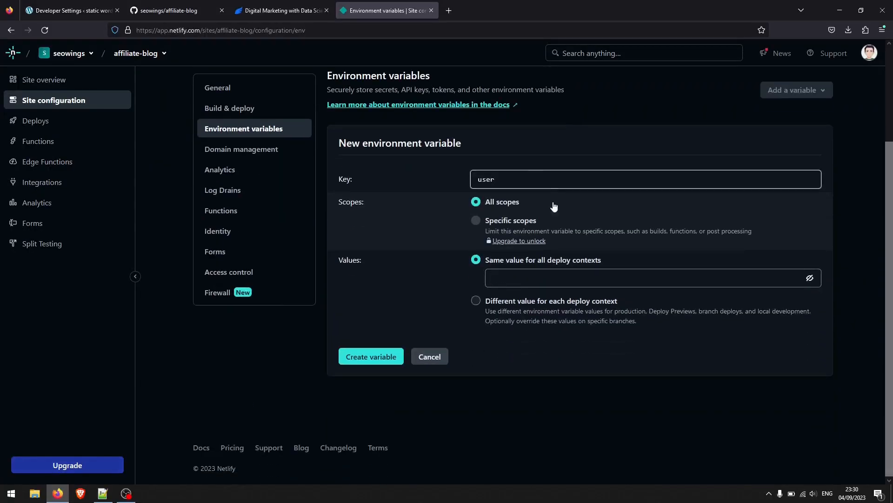
click(509, 281)
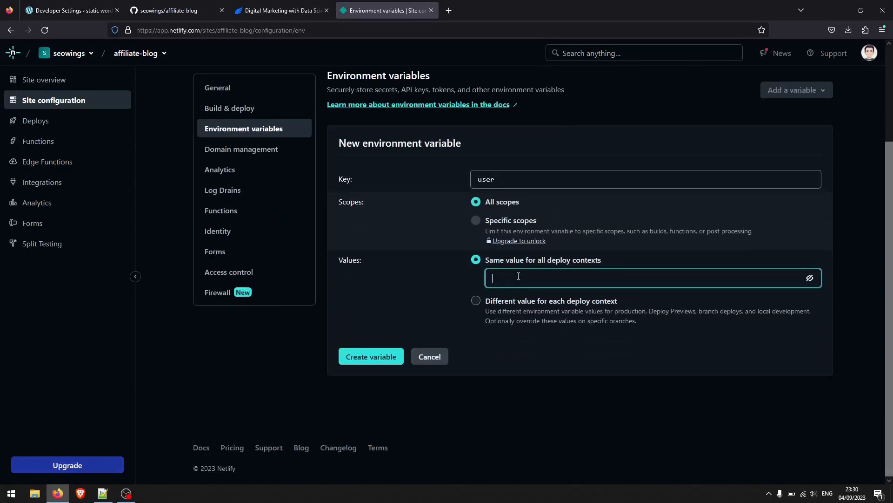
click(69, 10)
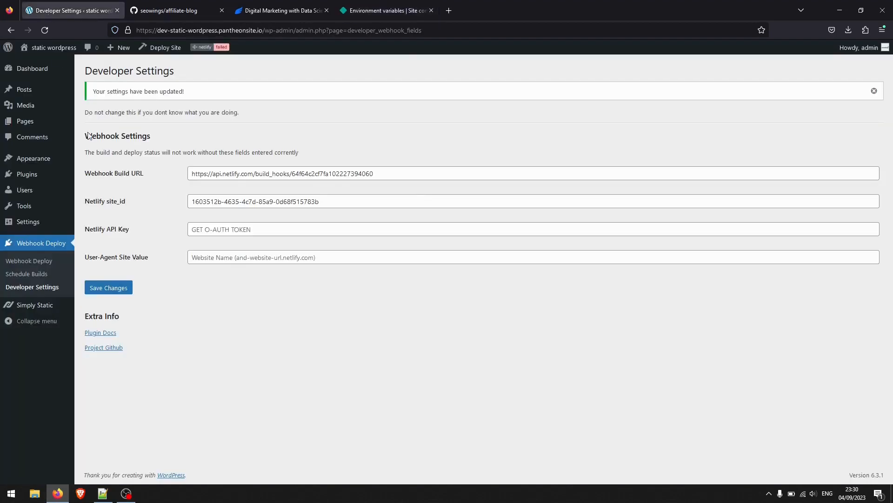
click(42, 193)
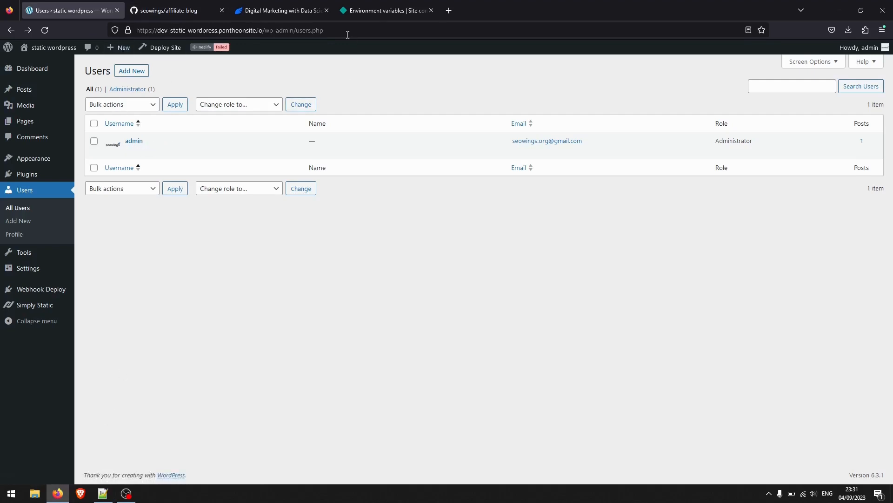
click(350, 13)
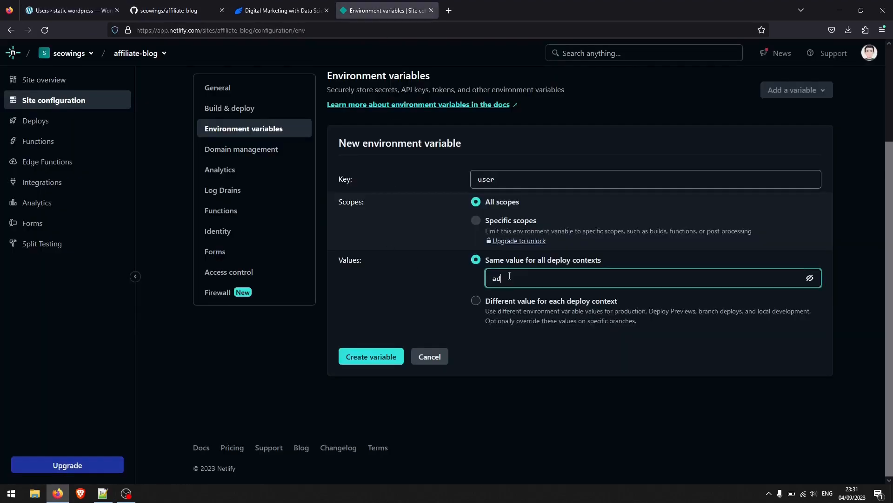
click(388, 353)
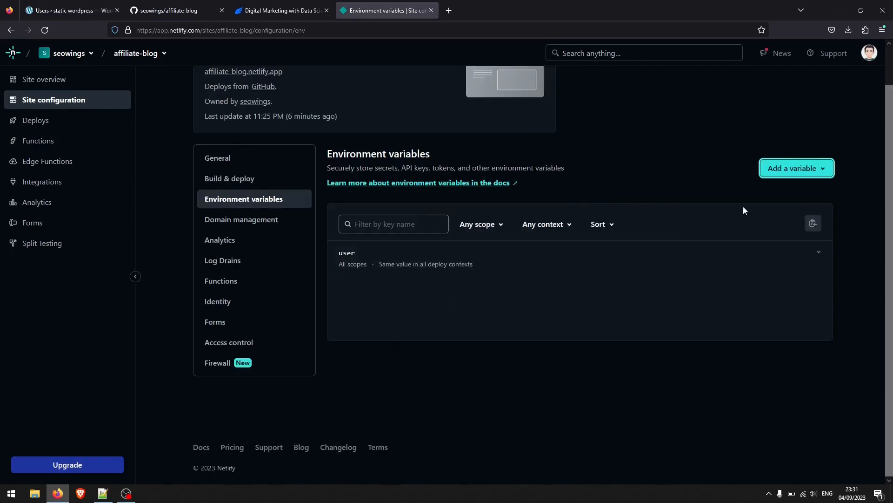
Start another single environment variable in Netlify with the key token.
click(793, 168)
click(788, 190)
text(tok)
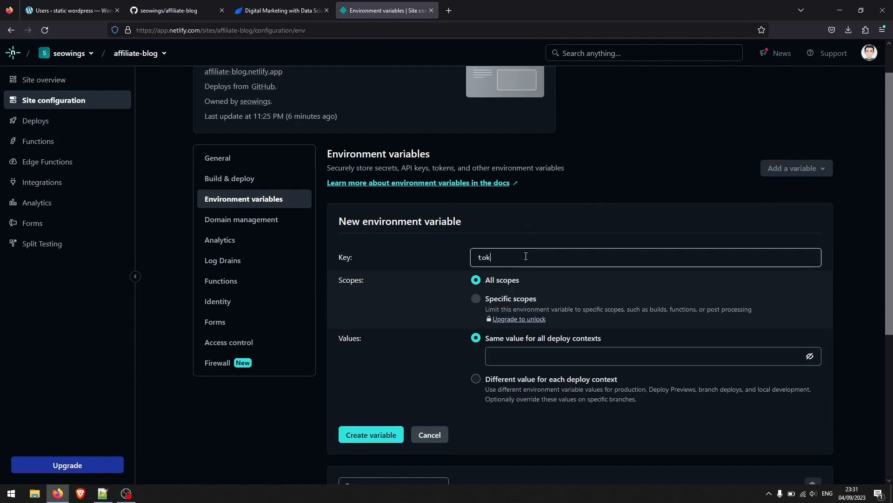
text(en)
click(519, 361)
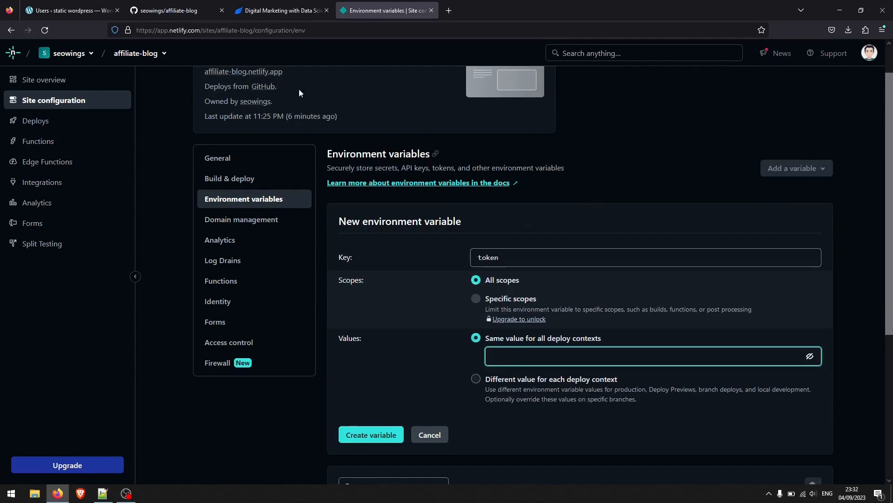
In WordPress, add a new application password named netlify in the admin user's profile.
click(72, 13)
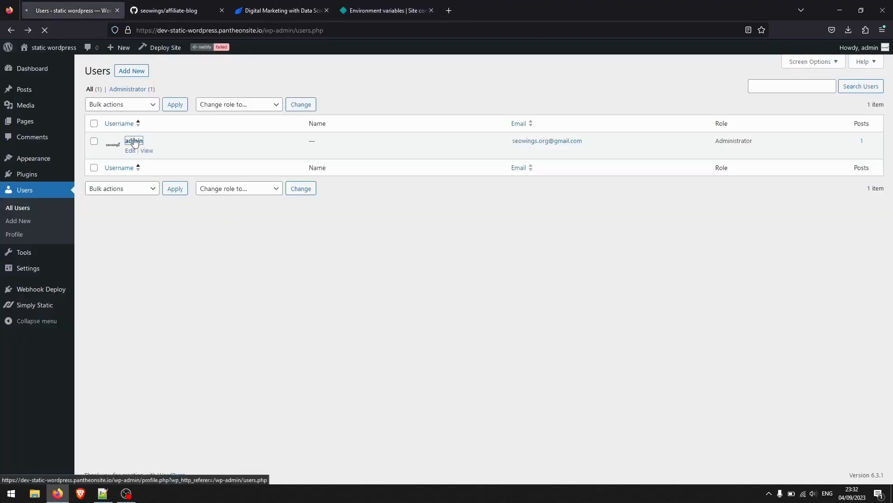
click(133, 140)
scroll(289, 197, down, 15)
click(130, 368)
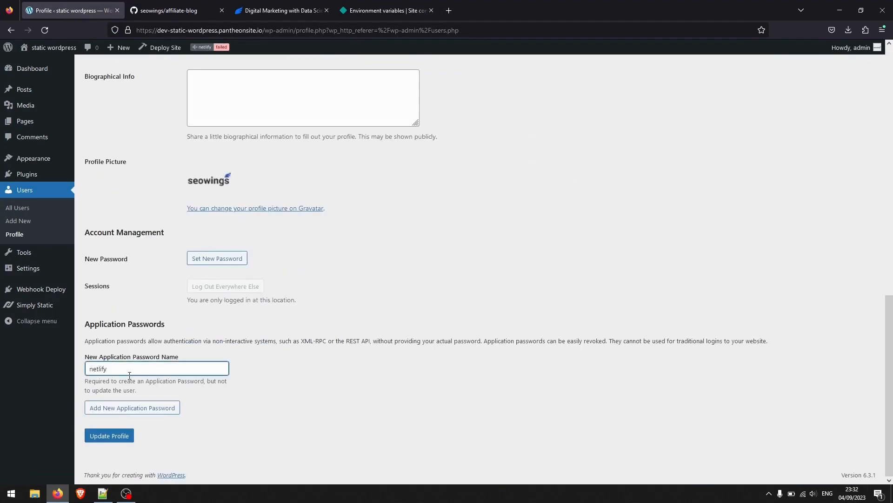
click(135, 408)
scroll(233, 363, down, 3)
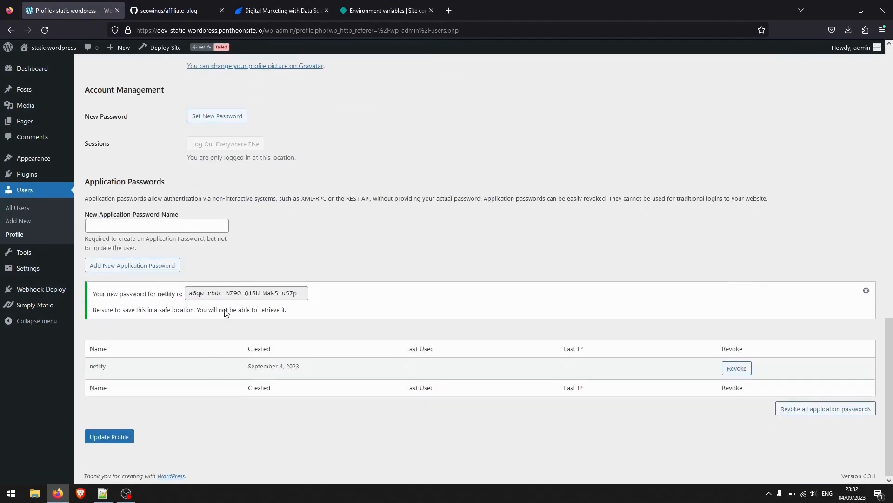
Copy the generated application password from WordPress into the token variable's value in Netlify and create the variable.
click(226, 293)
right_click(228, 294)
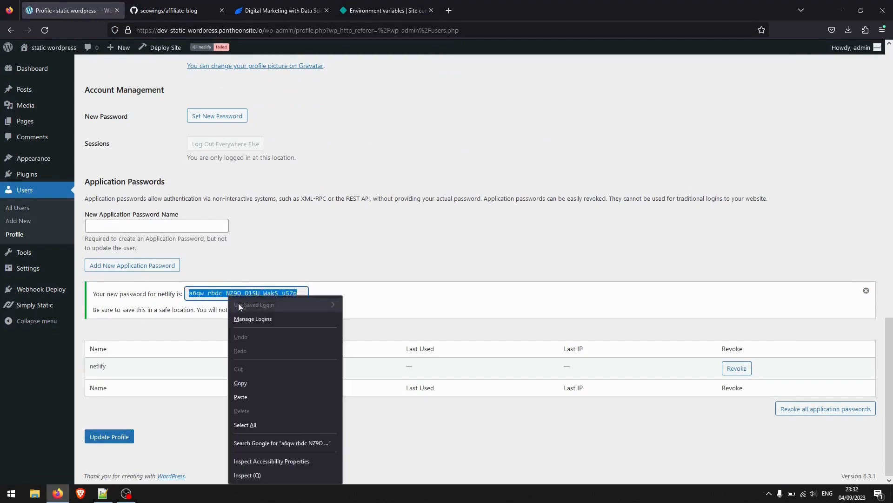
click(242, 382)
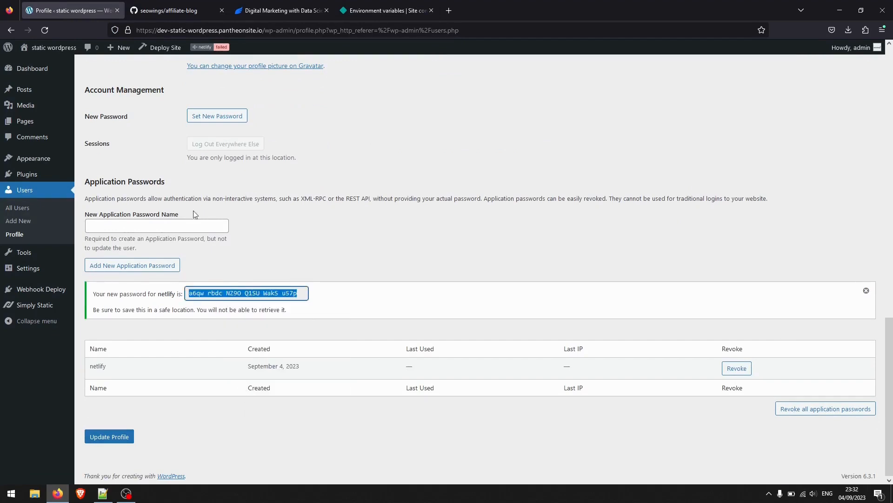
click(369, 14)
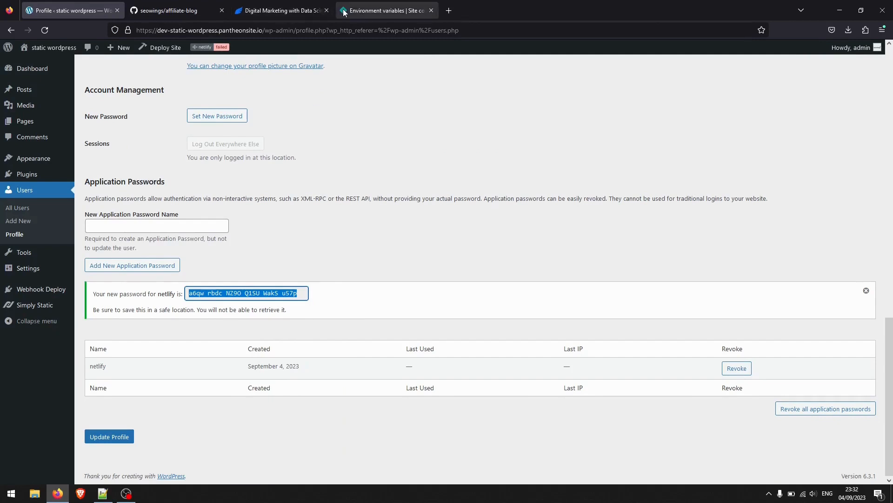
click(502, 359)
key(ctrl+v)
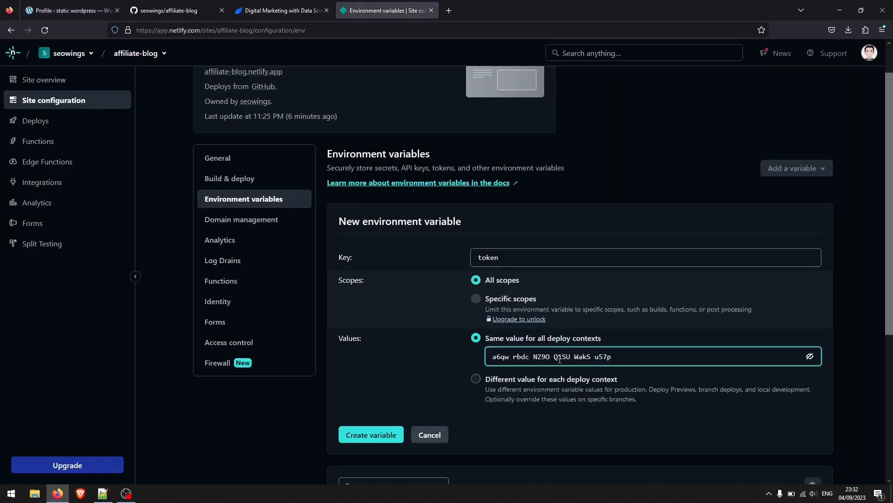
click(374, 438)
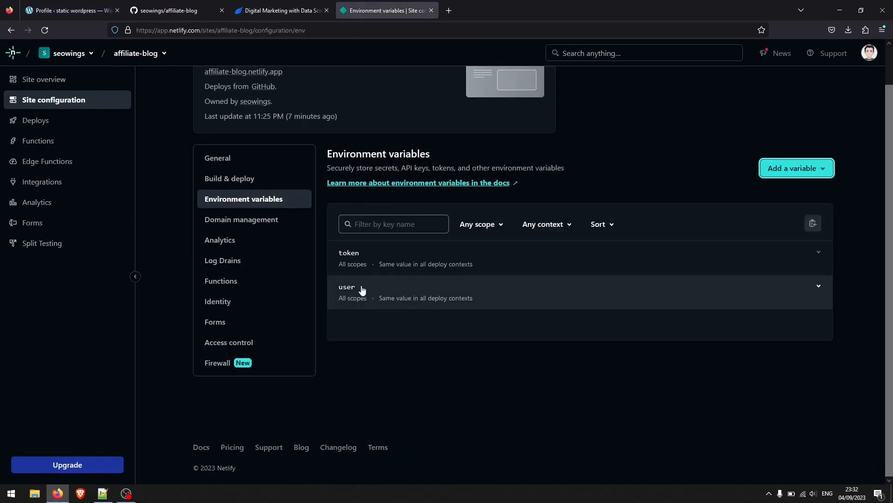
Start a third single environment variable in Netlify with the key src, following the Notepad++ notes.
click(795, 175)
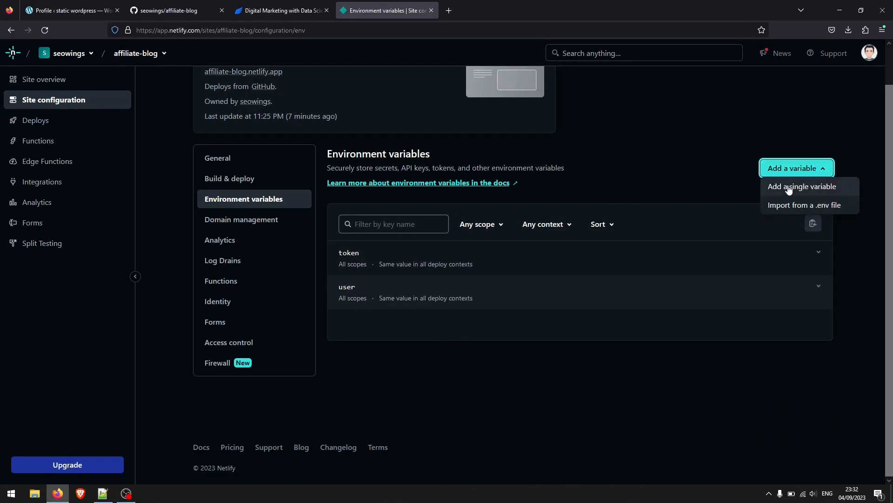
click(790, 187)
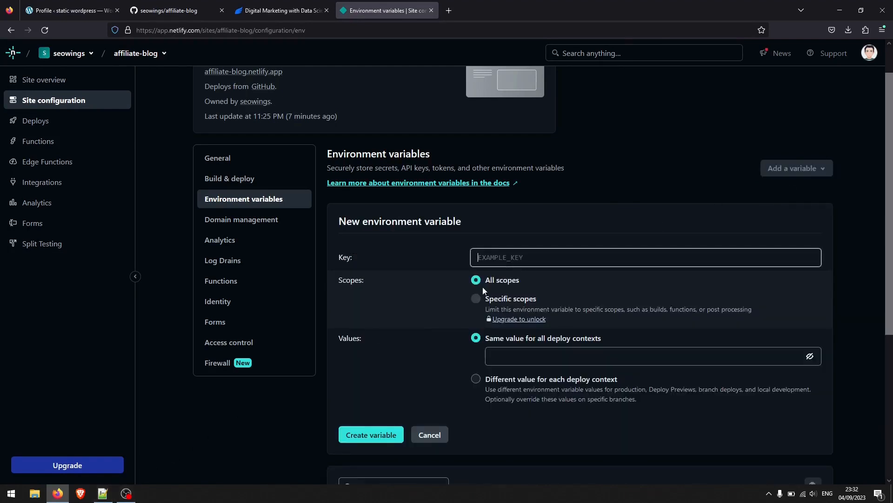
click(104, 494)
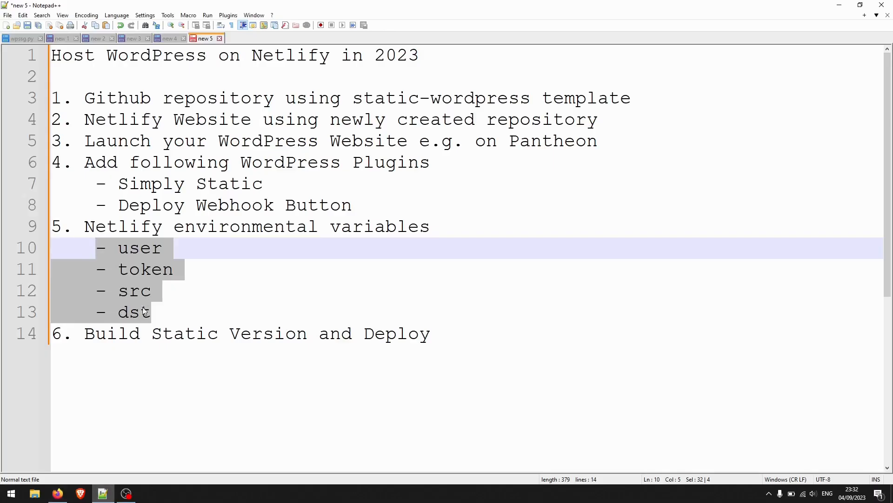
click(101, 495)
text(src)
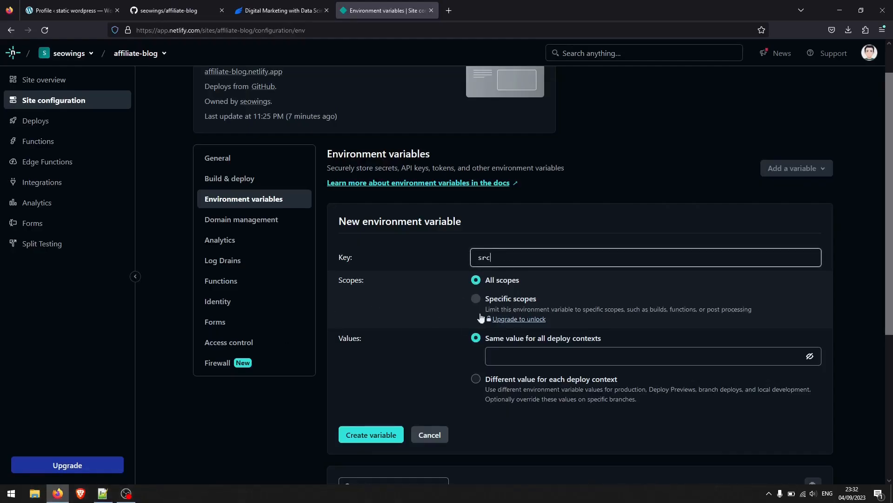
click(512, 356)
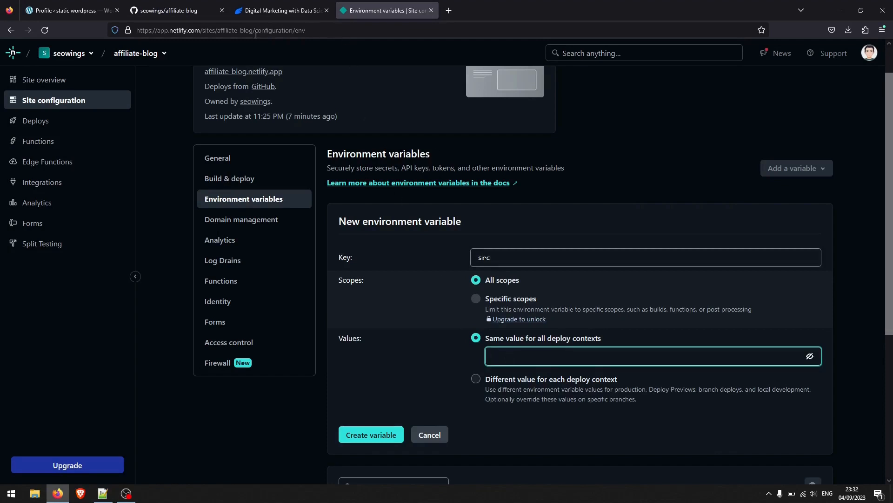
click(35, 13)
drag(265, 29, 136, 30)
right_click(190, 31)
click(216, 84)
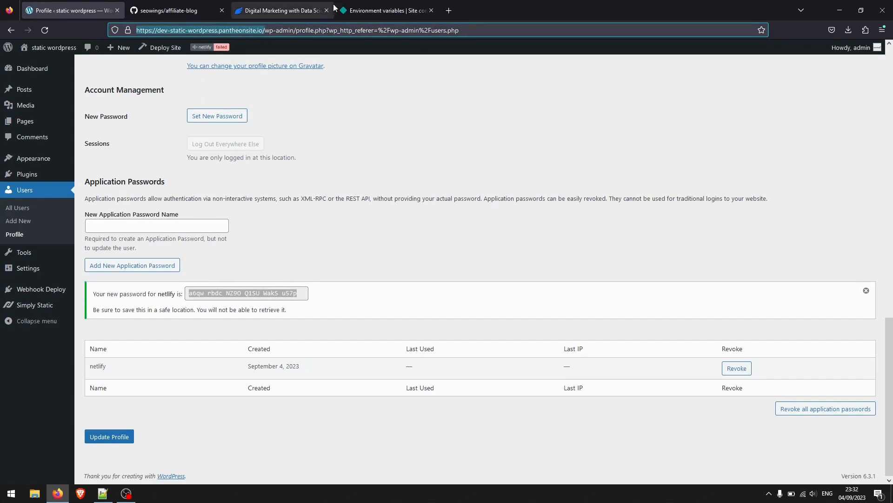
click(386, 11)
click(650, 364)
key(ctrl+v)
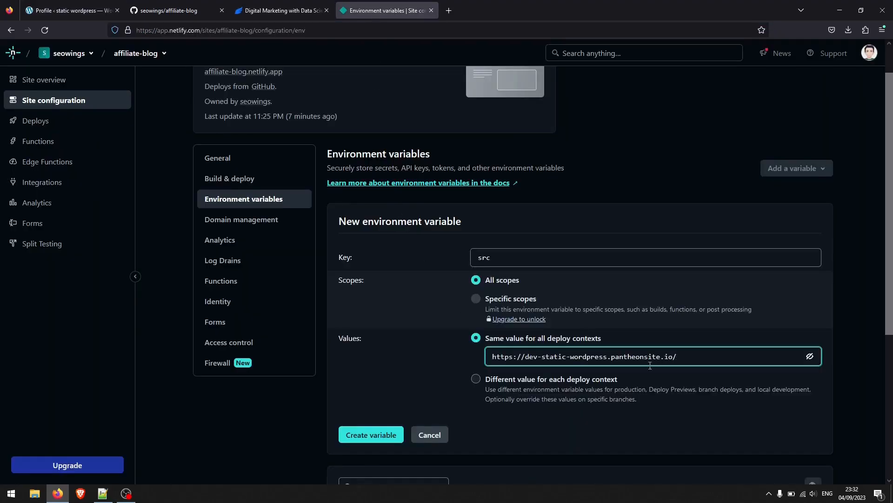
Create the src variable and start another single environment variable in Netlify with the key dst.
click(384, 436)
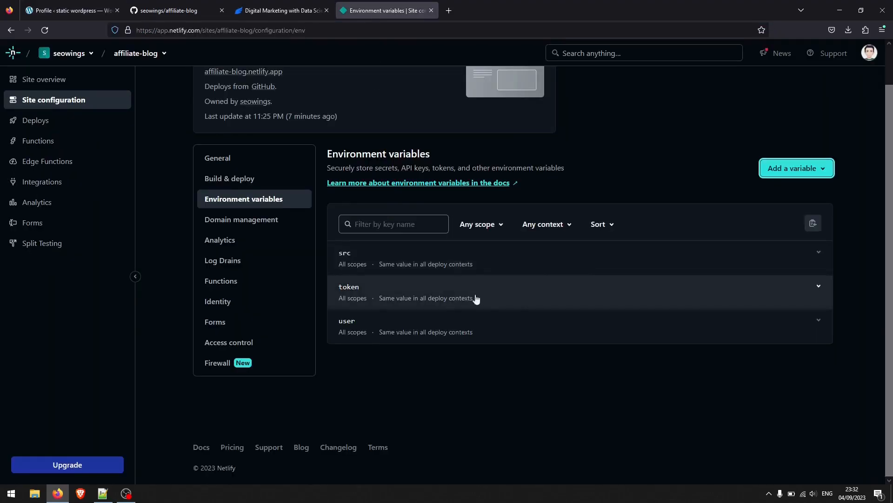
click(794, 168)
click(791, 186)
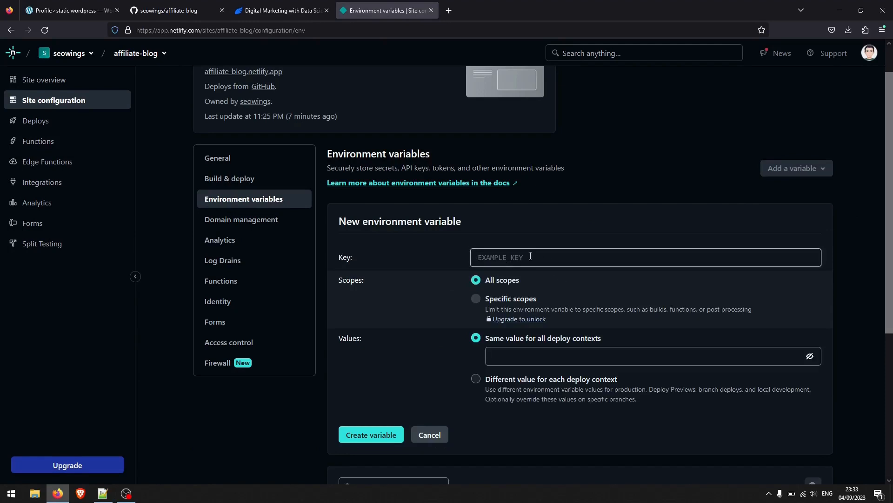
text(dst)
key(Tab)
key(Tab)
key(Tab)
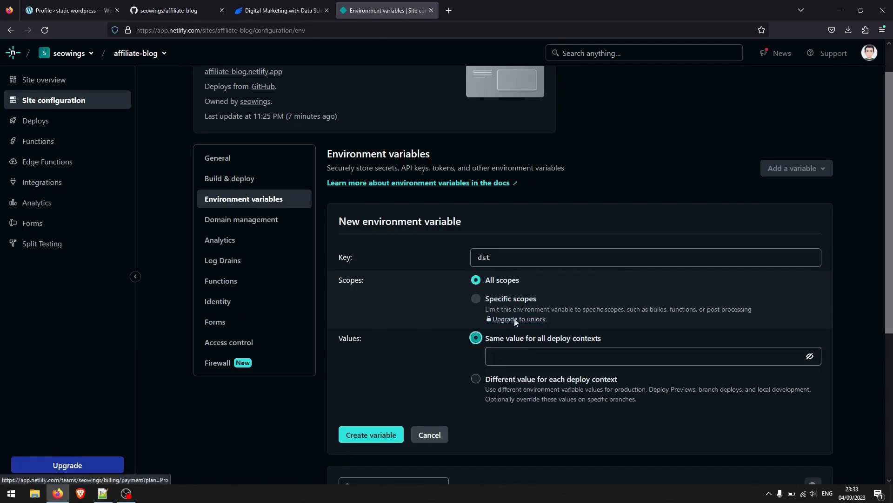
scroll(303, 160, up, 2)
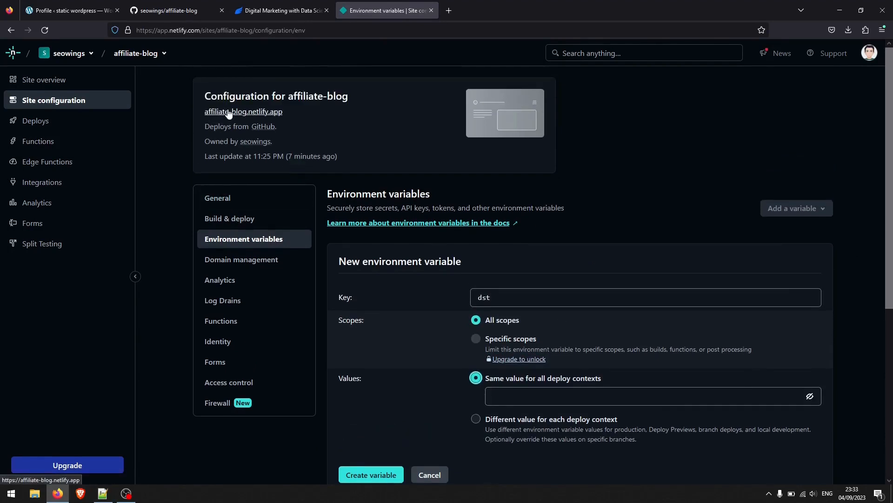
click(206, 113)
click(241, 33)
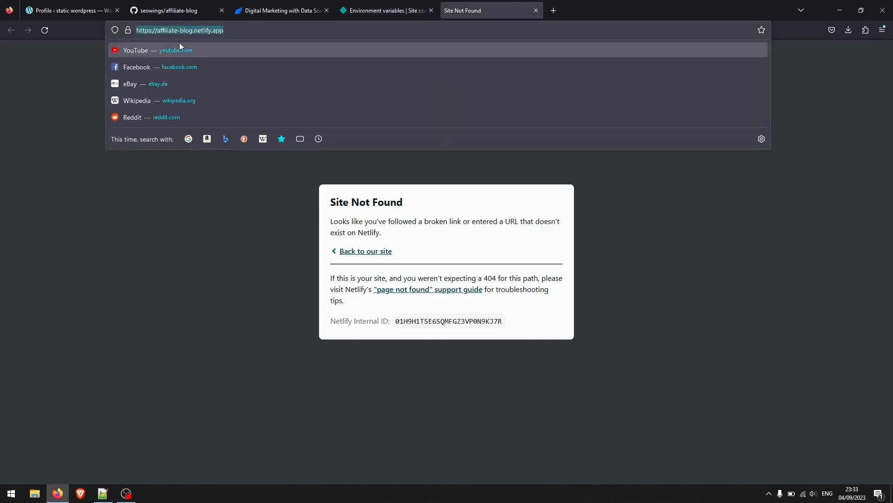
key(Escape)
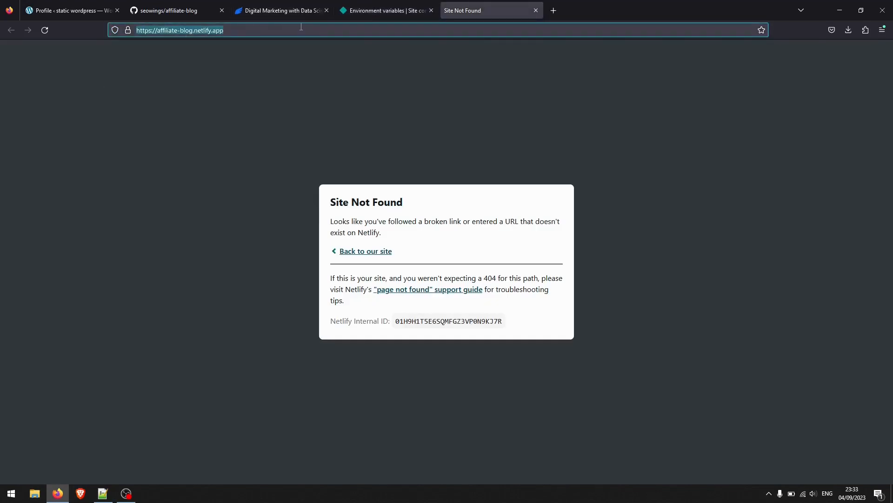
key(ctrl+Tab)
key(ctrl+Tab)
key(ctrl+Tab)
key(ctrl+Tab)
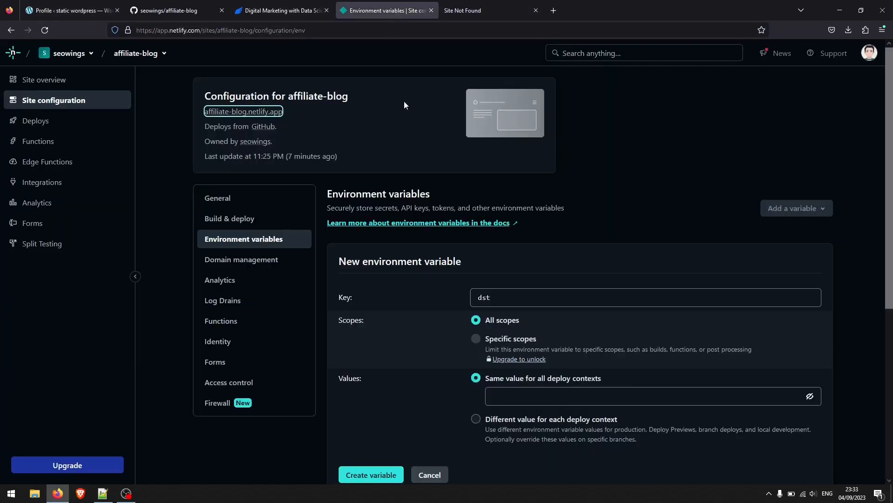
click(642, 396)
text(https://affiliate-blog.netlify.app/)
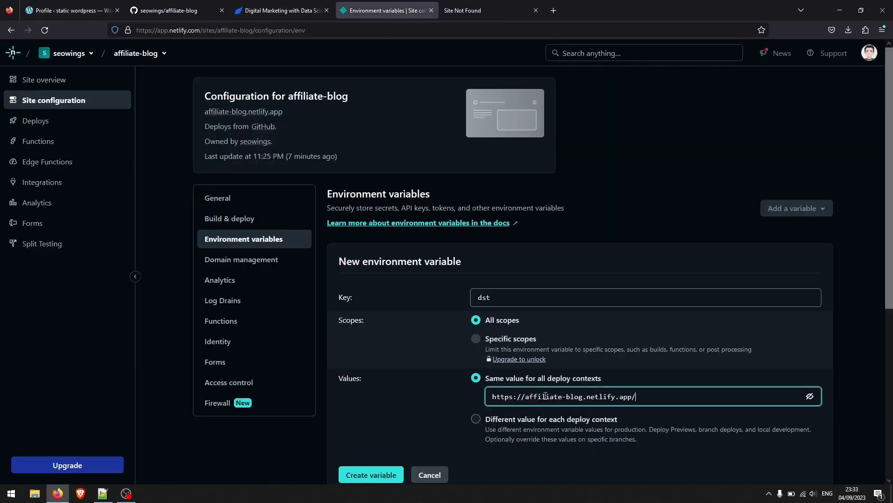
click(377, 474)
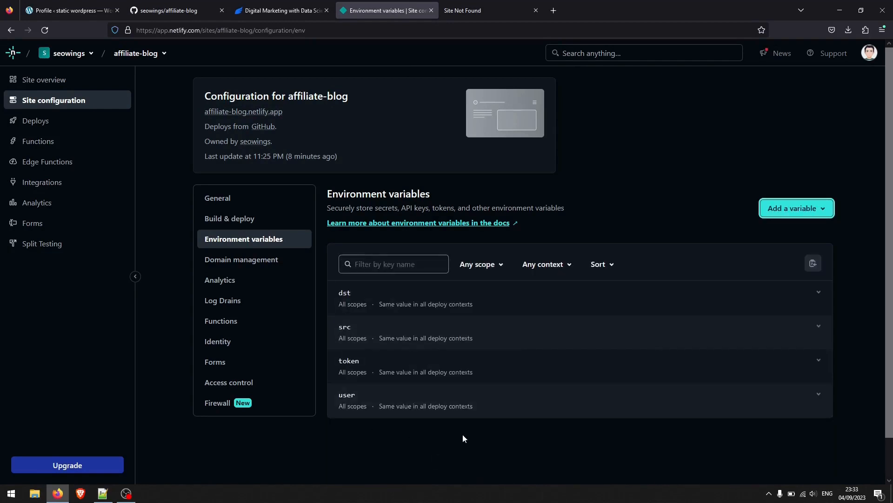
In WordPress, generate the static files with Simply Static and deploy the site to Netlify.
click(71, 12)
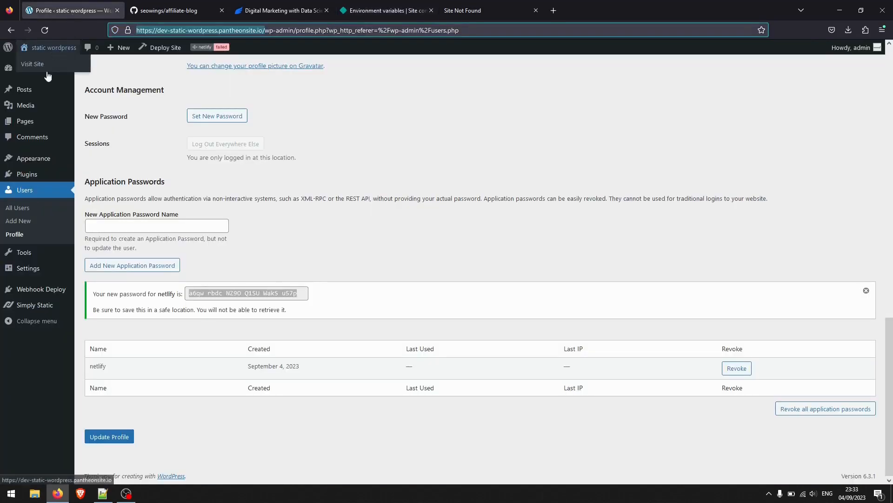
click(35, 305)
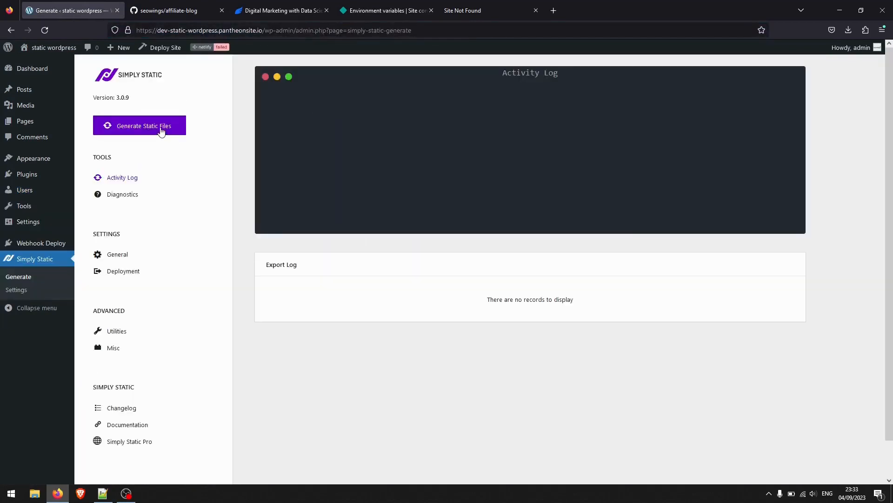
click(161, 132)
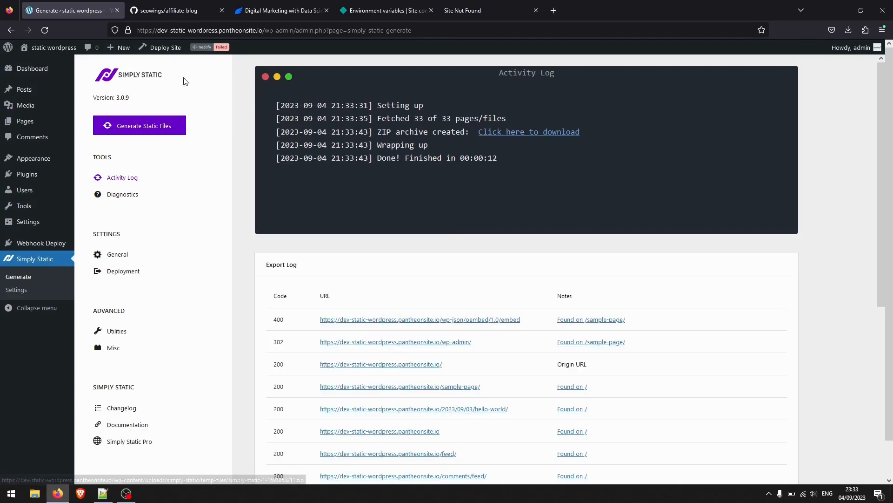
click(158, 48)
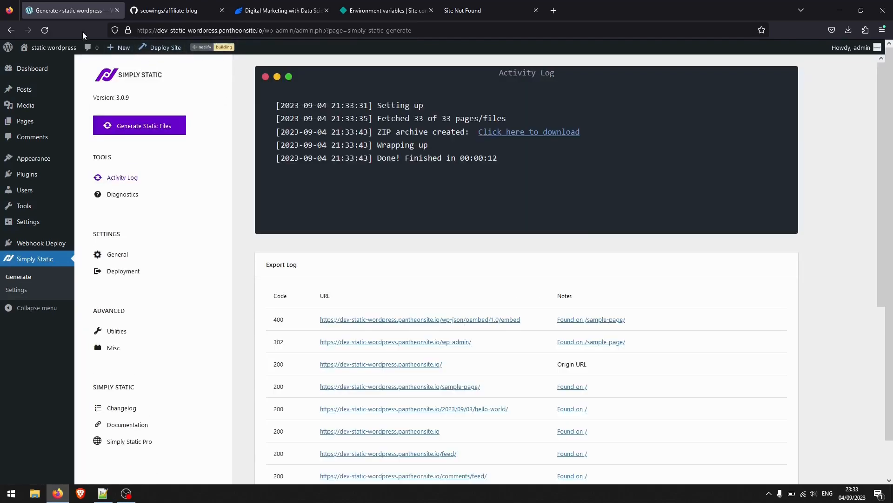
Refresh the Netlify deploy status in WordPress and look over the reloaded home page at affiliate-blog.netlify.app.
click(45, 31)
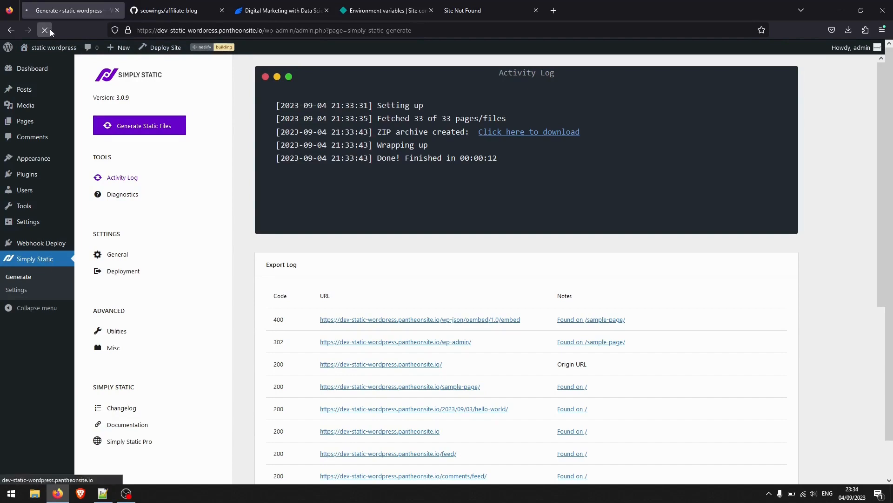
click(49, 29)
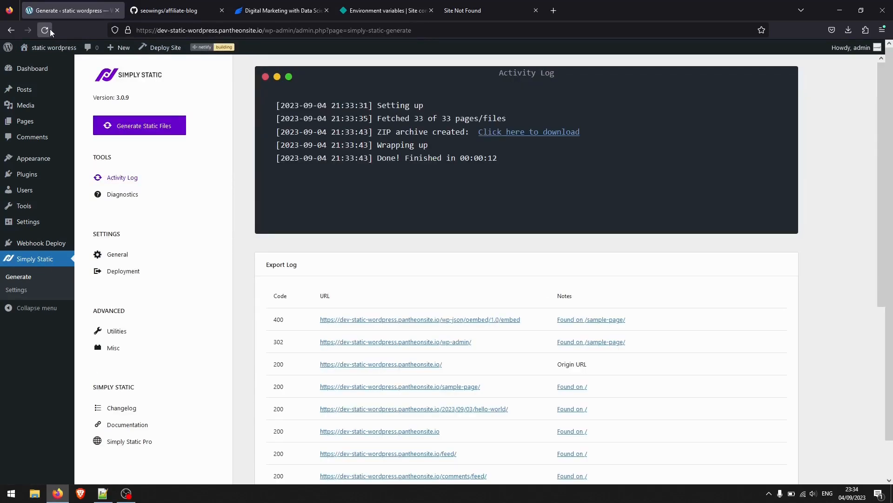
click(50, 29)
click(456, 11)
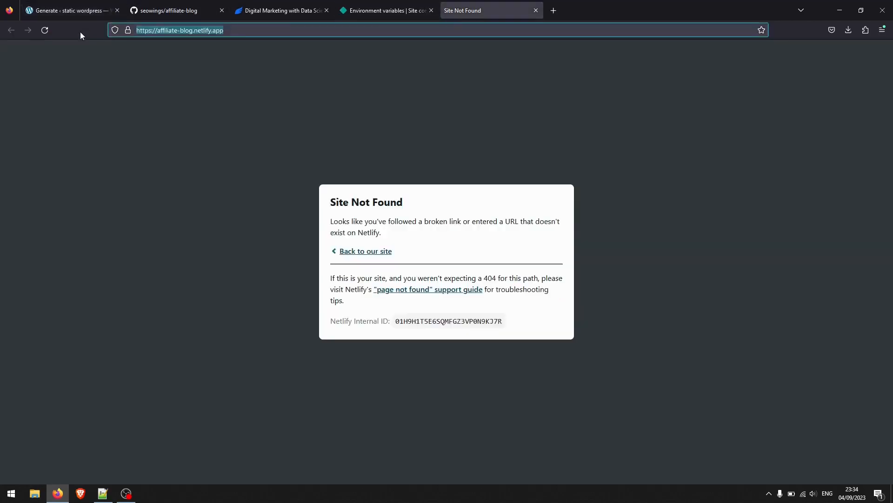
click(45, 30)
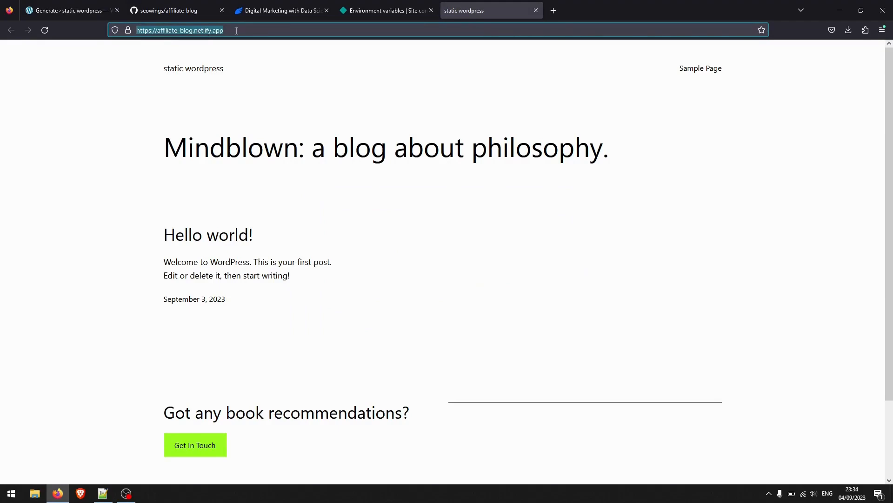
scroll(264, 144, down, 2)
scroll(264, 144, up, 2)
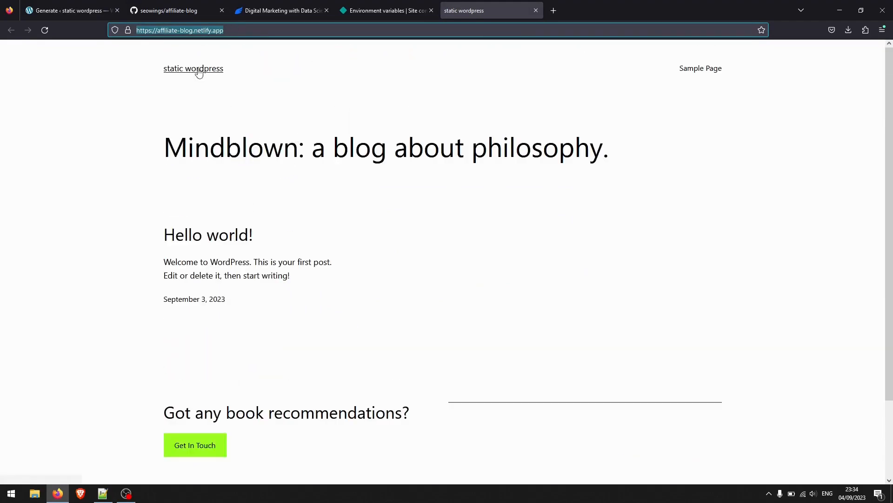
In WordPress's Pantheon Page Cache settings, save a default time to live of 0 seconds and clear the site cache.
click(80, 11)
mouse_move(31, 224)
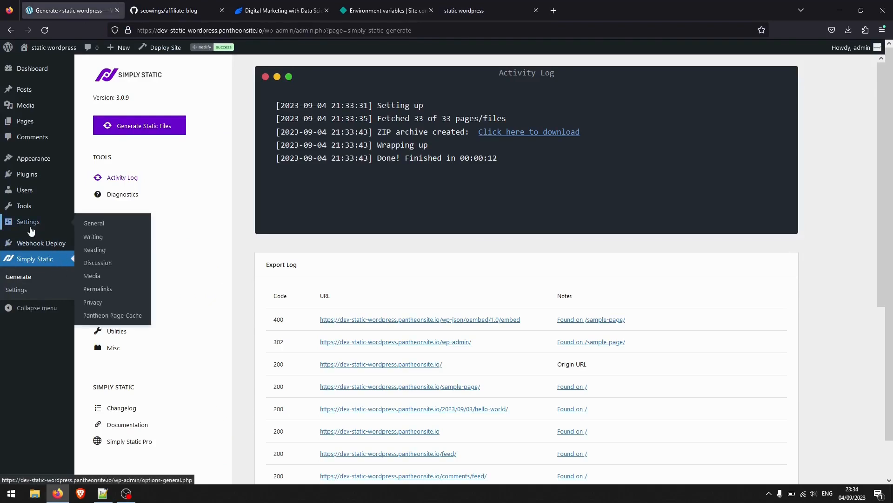
click(128, 314)
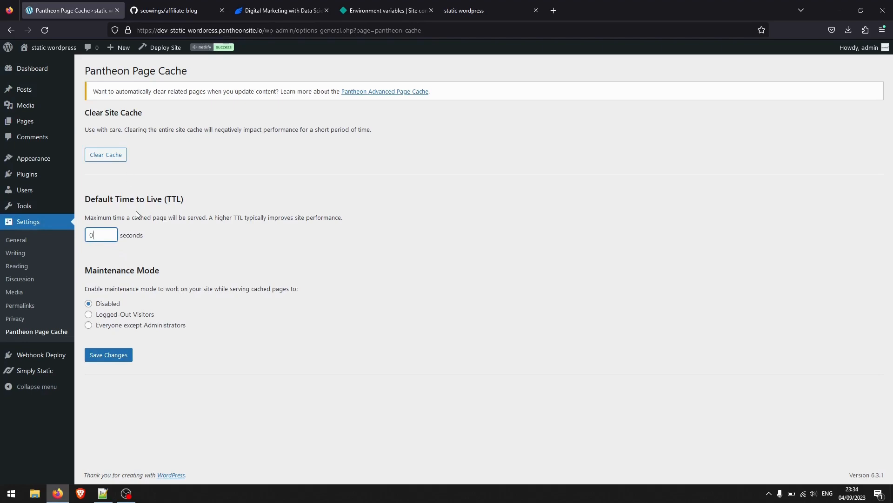
click(112, 355)
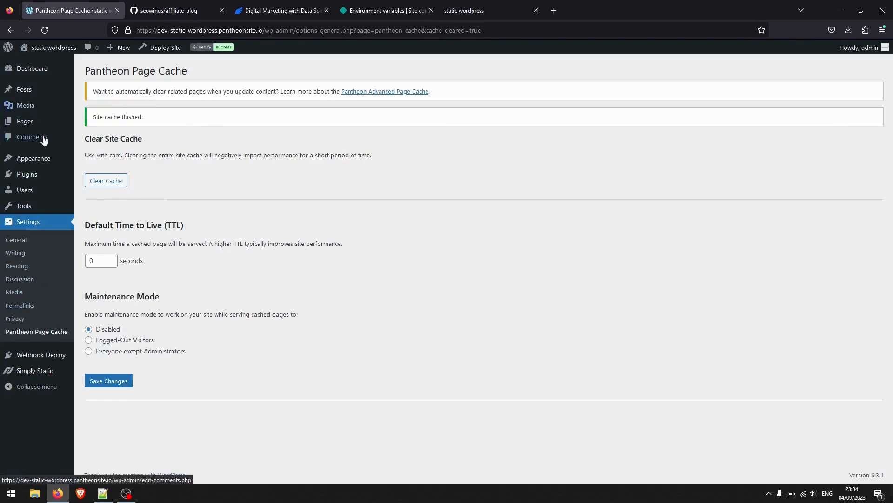
Publish a new WordPress post titled "my new post" with the text "this is a test new post" and leave the editor.
click(32, 91)
click(131, 71)
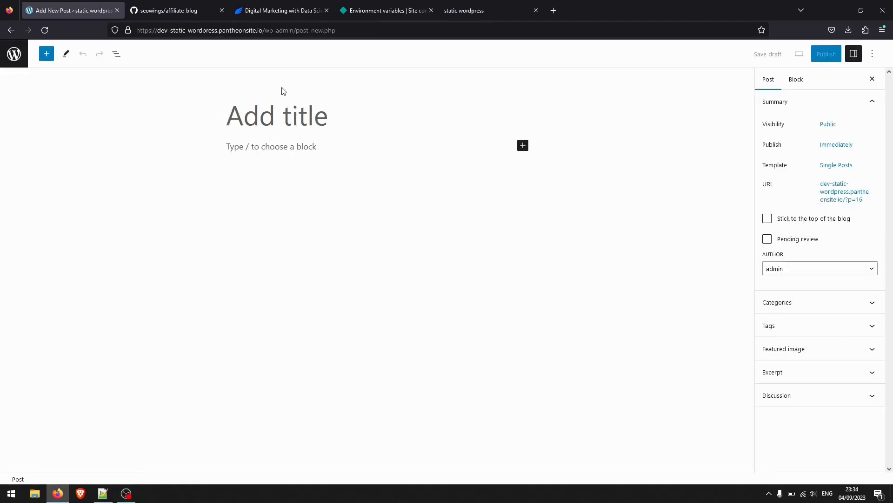
text(my new post)
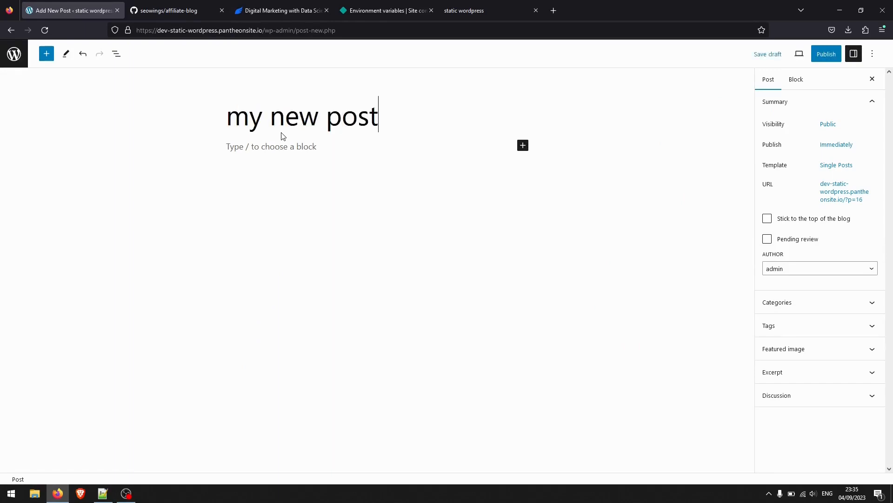
key(Return)
text(this is a)
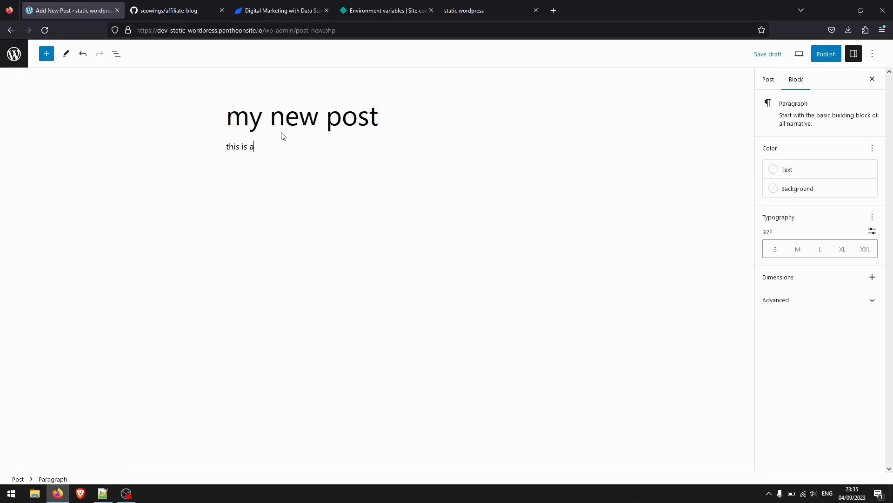
text( test new post)
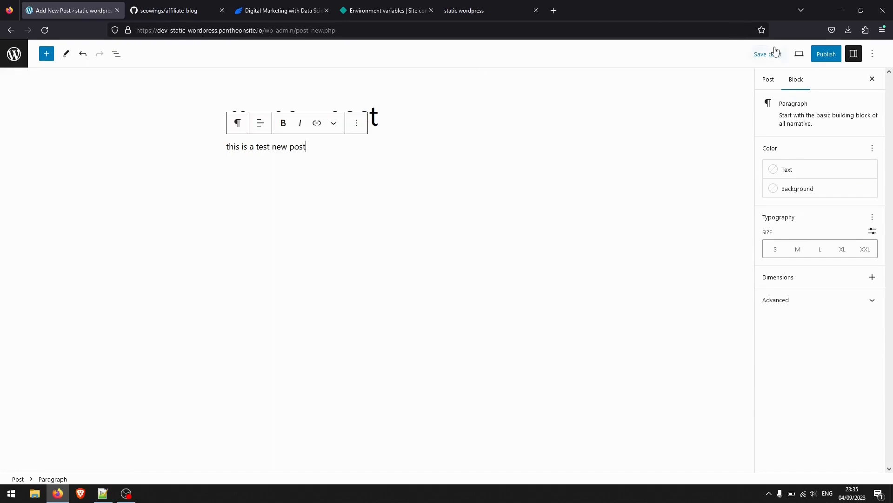
click(826, 54)
click(798, 54)
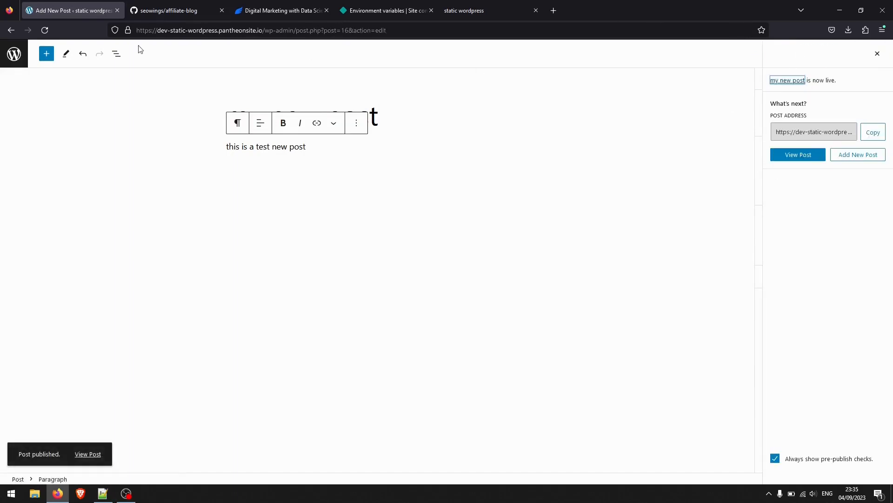
click(13, 53)
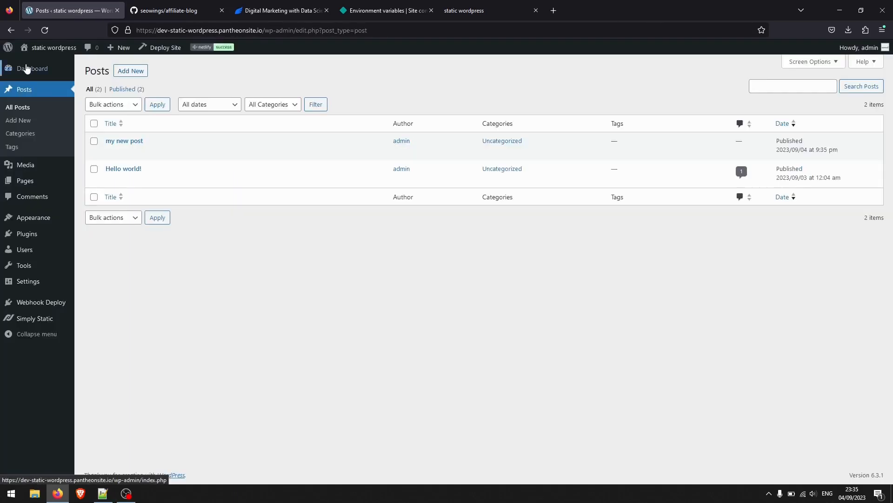
Regenerate the static files with Simply Static to include the new post and redeploy the site to Netlify.
click(28, 318)
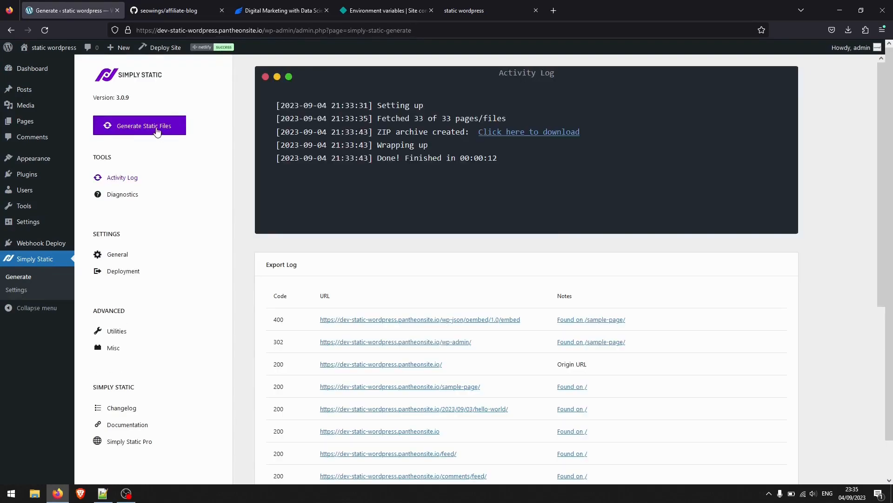
click(157, 130)
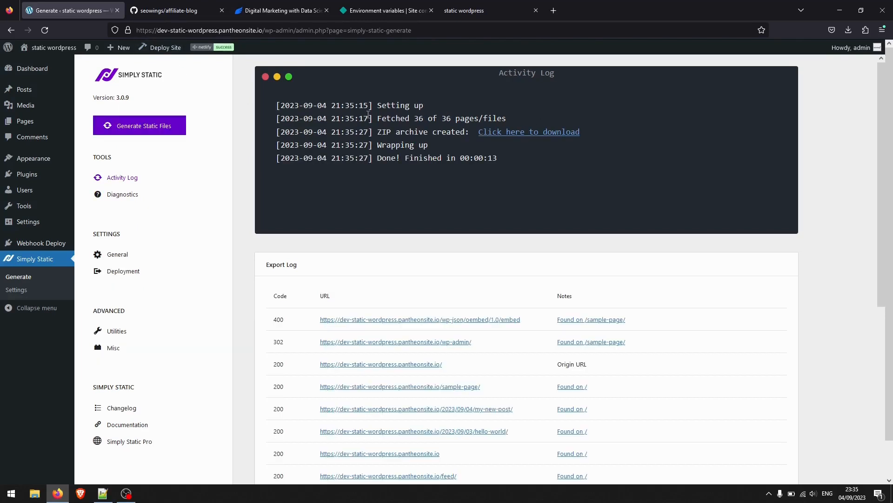
click(172, 48)
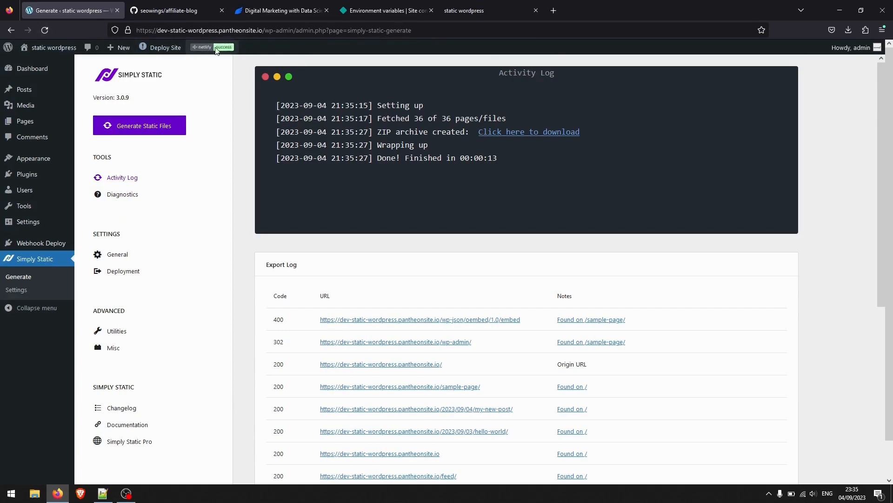
Refresh the WordPress page to check the Netlify deploy status, and reload the live Netlify site.
click(39, 32)
key(F5)
key(F5)
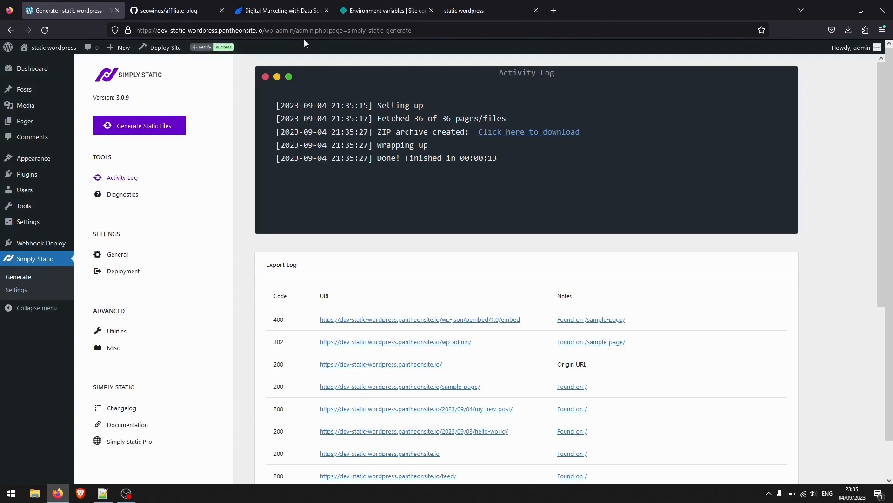
click(469, 16)
key(F5)
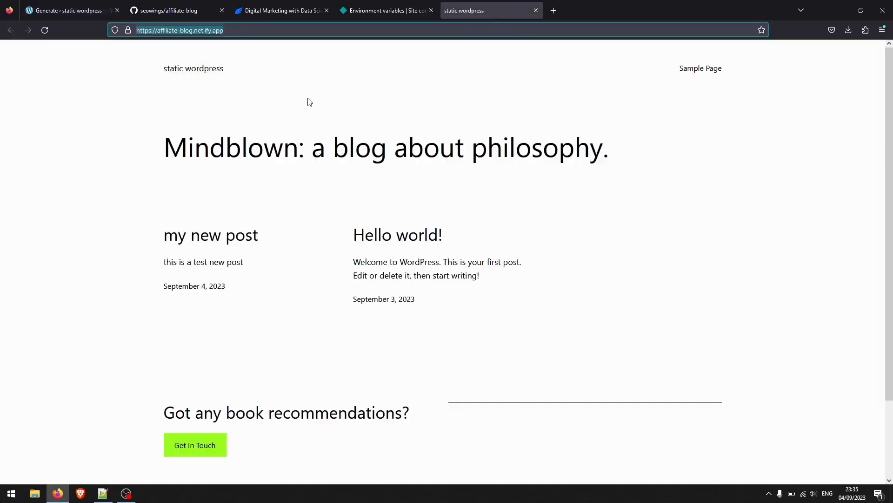
Examine "my new post" and its comment form on the live Netlify site, and return to the home page.
click(232, 31)
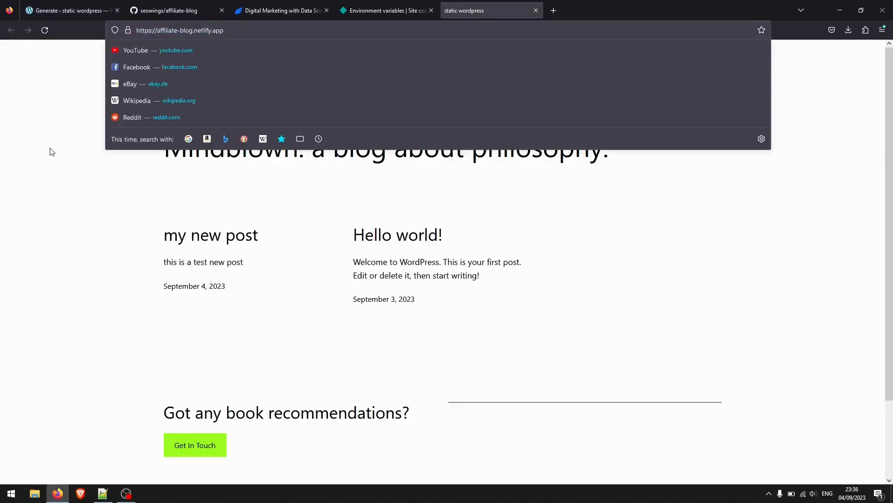
click(50, 148)
click(205, 237)
scroll(299, 189, down, 5)
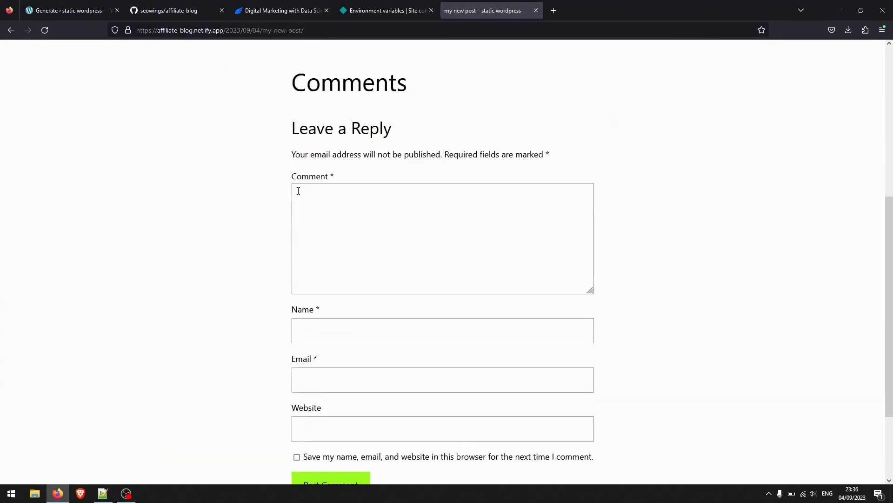
scroll(263, 164, up, 5)
click(194, 70)
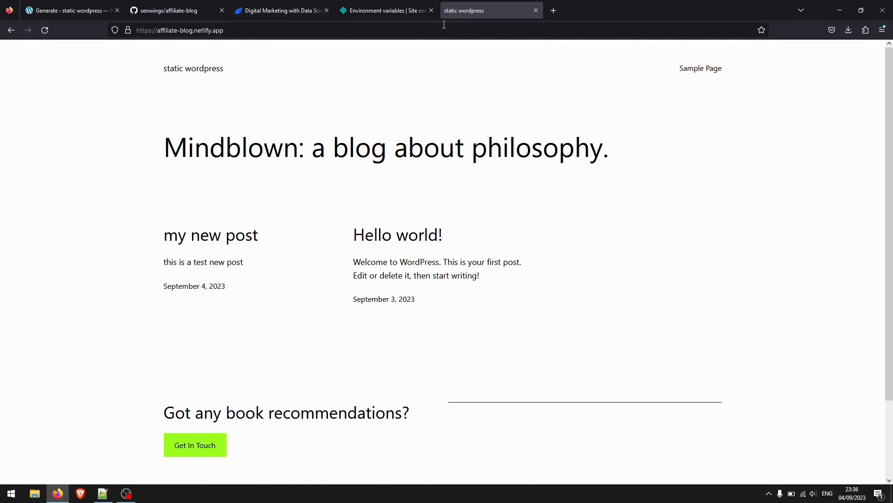
scroll(347, 214, down, 3)
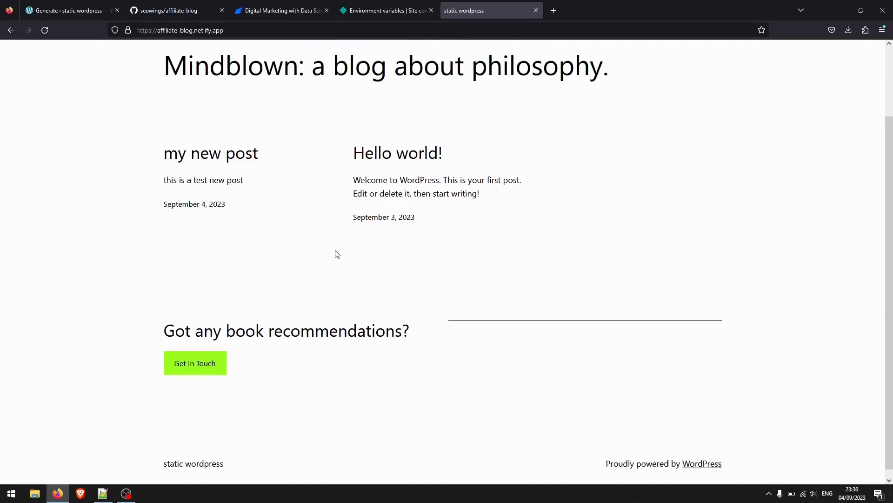
scroll(337, 253, up, 2)
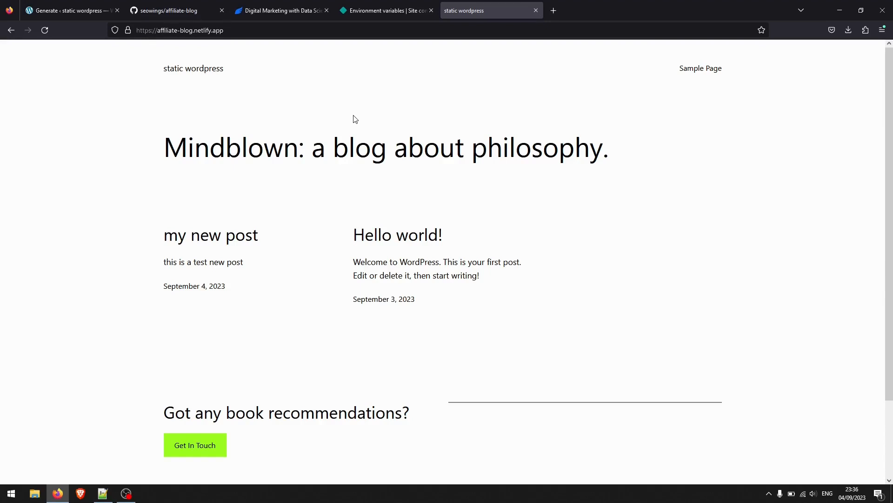
Switch to the affiliate-blog repository on GitHub.
click(151, 10)
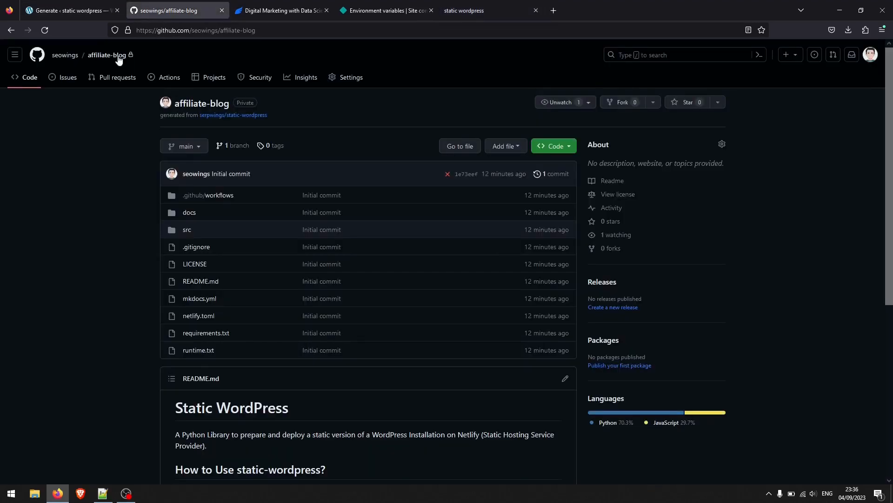